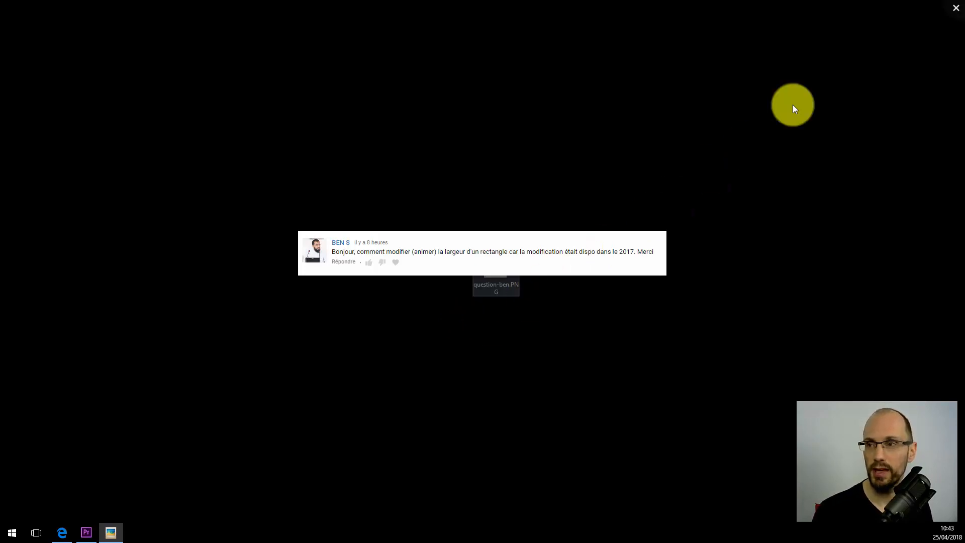
# Close the question image, switch to Premiere Pro, create a sequence from promo-ced.png and extend its clip to 35 seconds
pyautogui.click(956, 8)
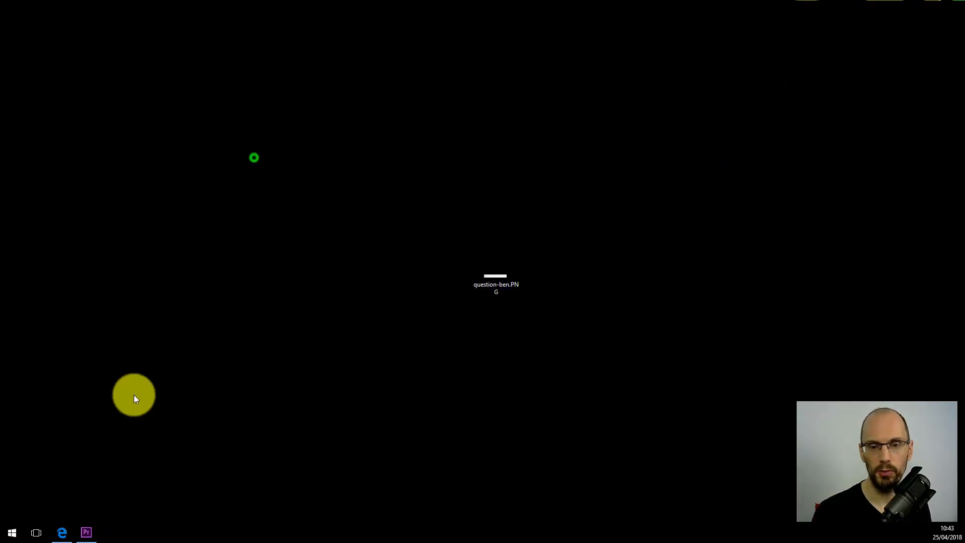
pyautogui.click(86, 530)
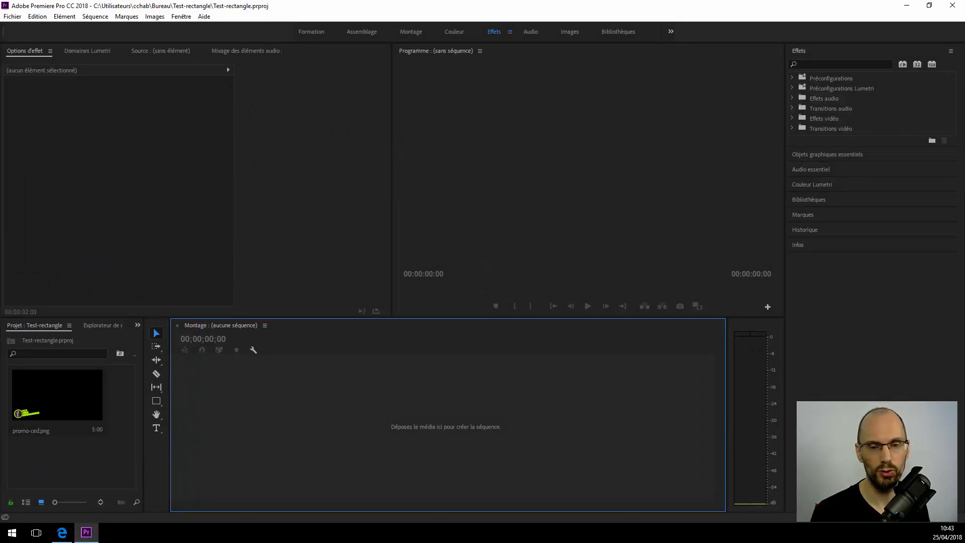
pyautogui.moveTo(50, 402); pyautogui.dragTo(228, 411)
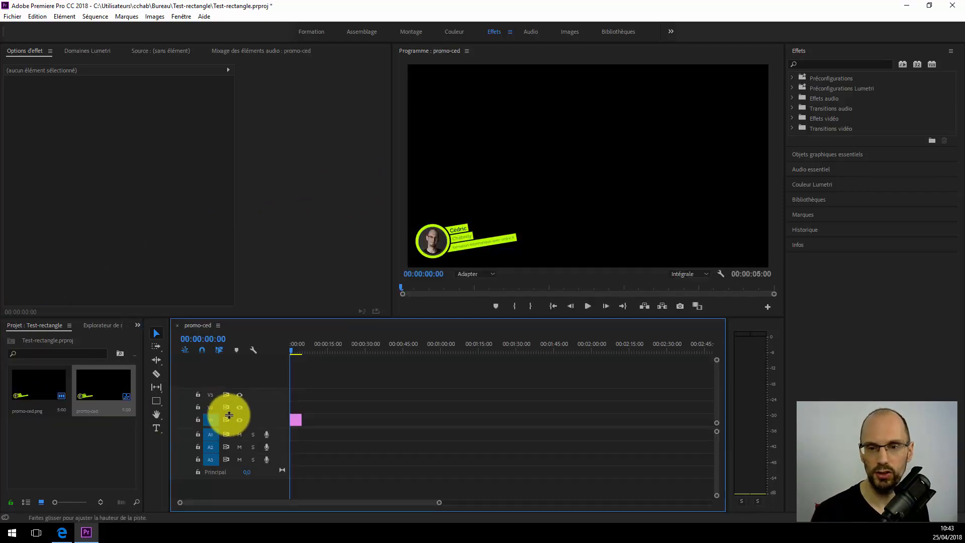
pyautogui.moveTo(299, 421); pyautogui.dragTo(377, 420)
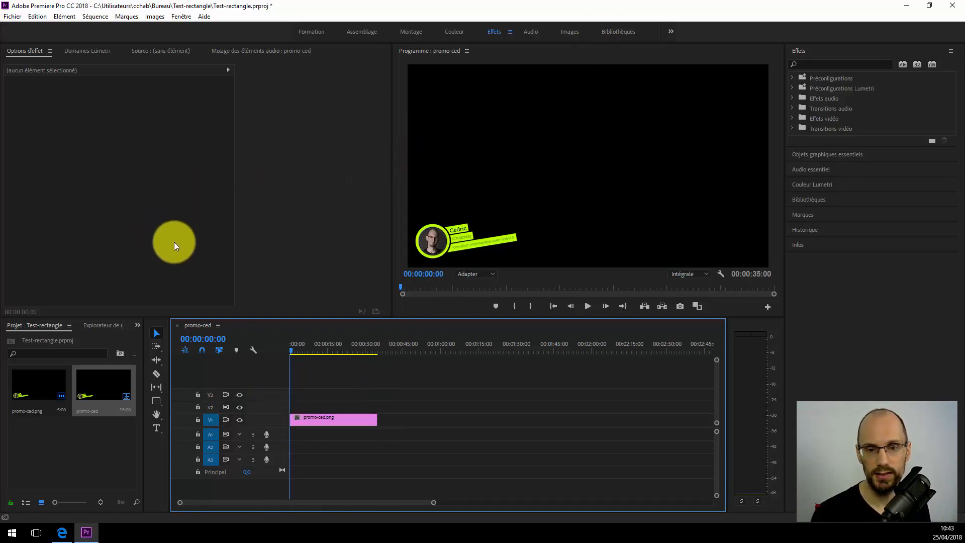
# Draw a wide rectangle above the promo graphic with the Rectangle tool and move it to about 136, 300
pyautogui.click(156, 401)
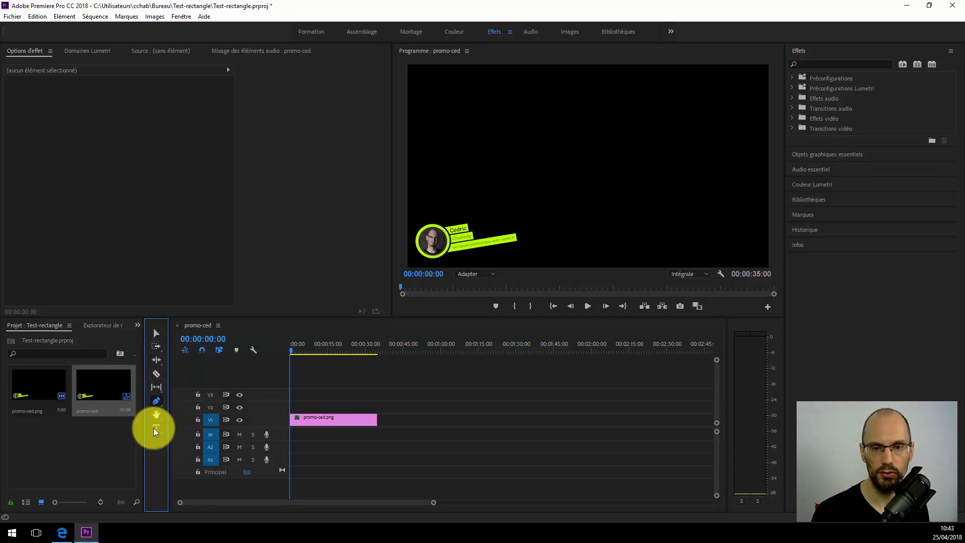
pyautogui.click(156, 403)
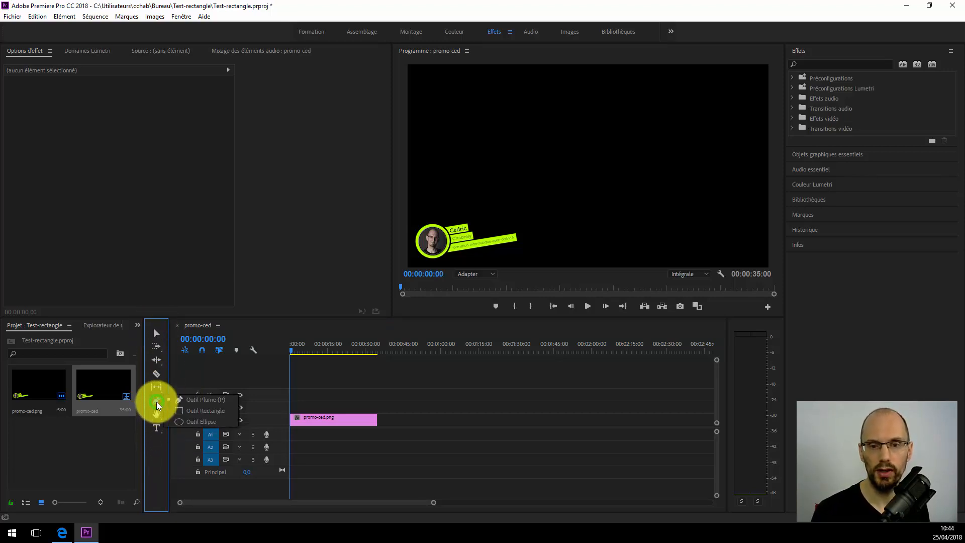
pyautogui.click(194, 422)
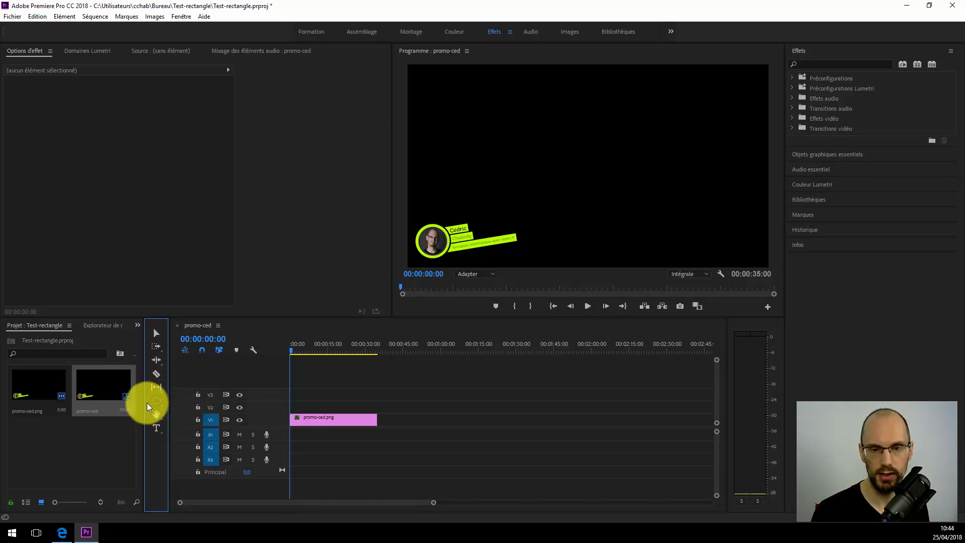
pyautogui.click(150, 400)
pyautogui.click(200, 409)
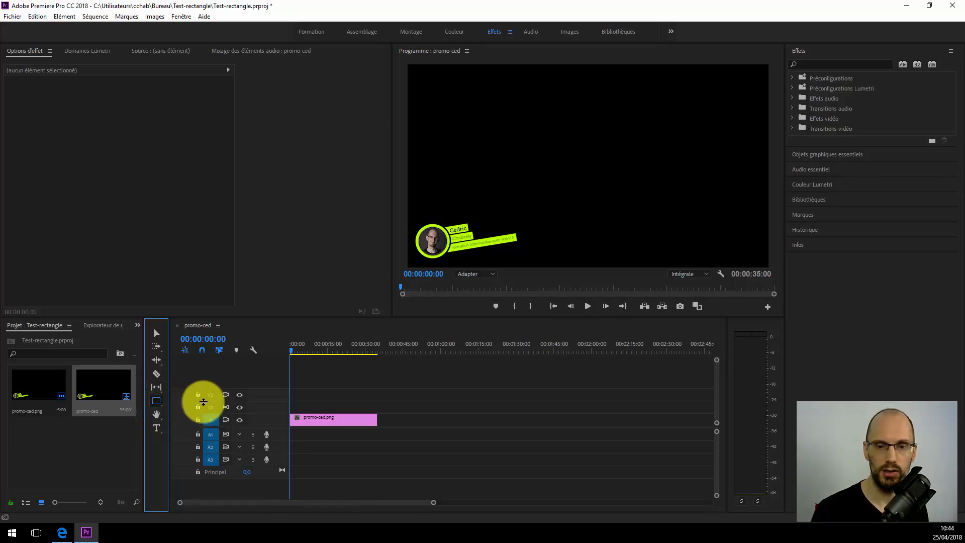
pyautogui.moveTo(437, 116)
pyautogui.mouseDown()
pyautogui.moveTo(459, 131)
pyautogui.moveTo(457, 163)
pyautogui.moveTo(562, 156)
pyautogui.moveTo(639, 166)
pyautogui.moveTo(610, 166)
pyautogui.mouseUp()
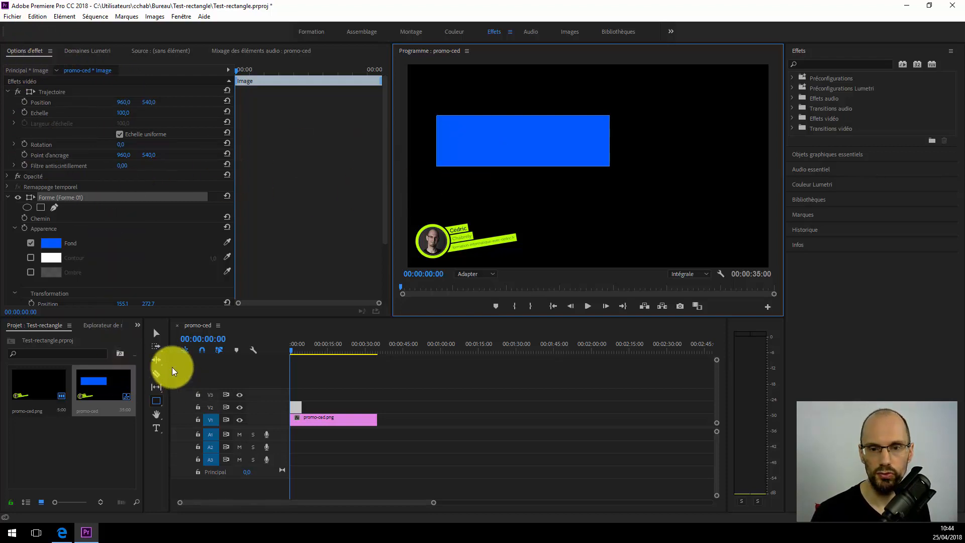
pyautogui.click(156, 333)
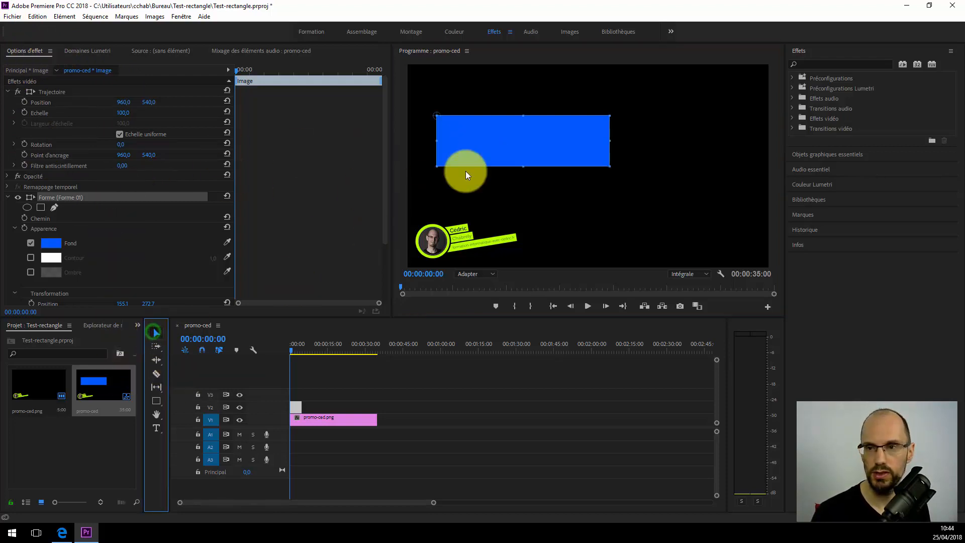
pyautogui.moveTo(482, 141)
pyautogui.mouseDown()
pyautogui.moveTo(483, 162)
pyautogui.moveTo(470, 148)
pyautogui.mouseUp()
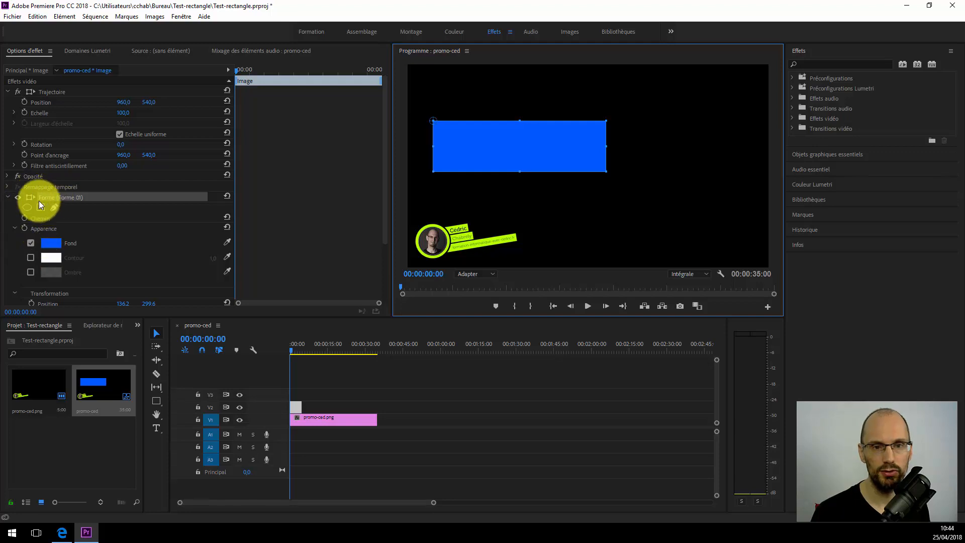
# Change the rectangle's fill colour to dark blue 00328E
pyautogui.click(50, 243)
pyautogui.click(489, 306)
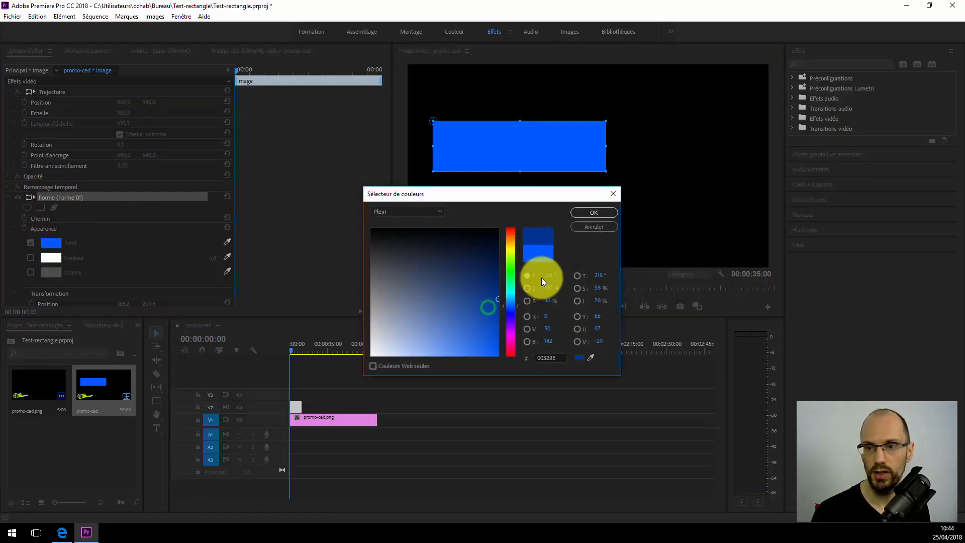
pyautogui.click(590, 213)
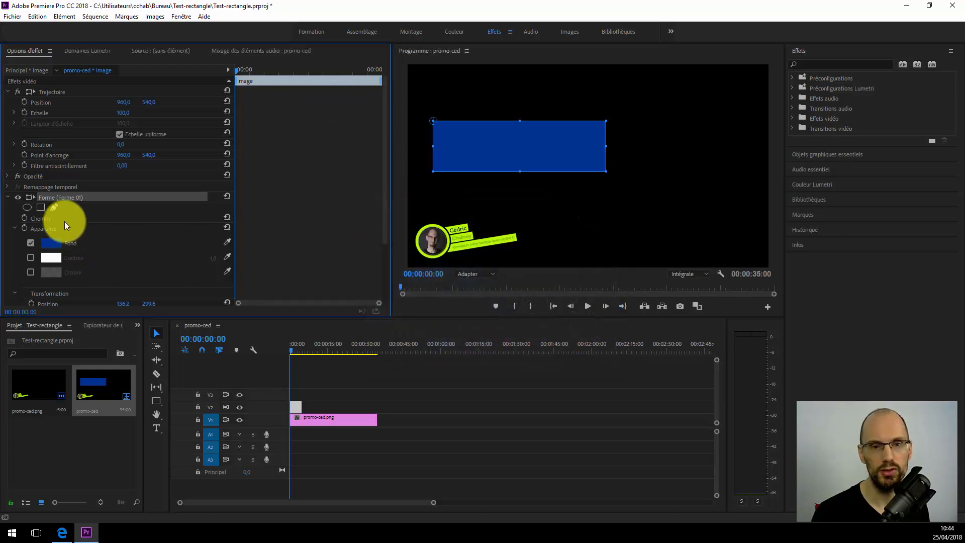
# Try enlarging the rectangle with its uniform scale, and restore the scale to 100
pyautogui.scroll(-1, 66, 201)
pyautogui.scroll(-3, 63, 203)
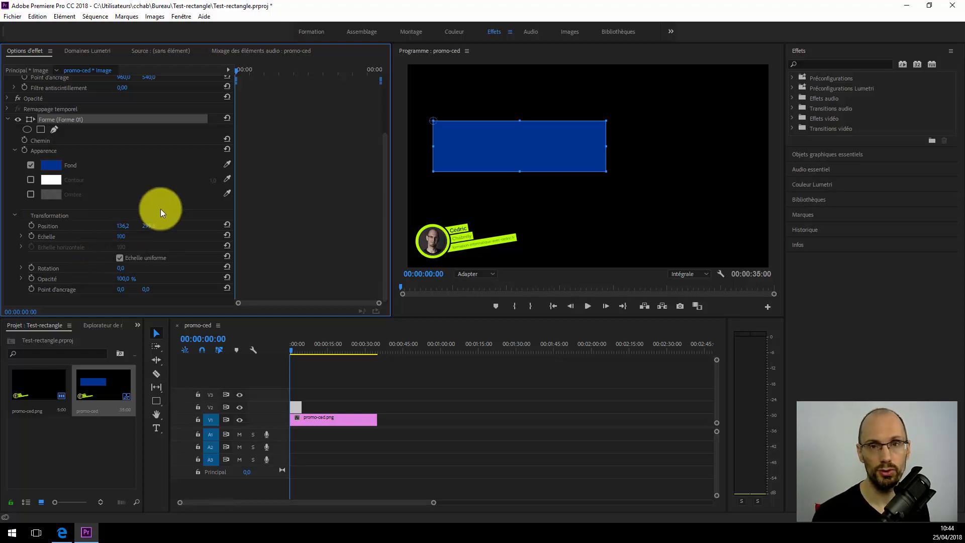
pyautogui.moveTo(236, 71)
pyautogui.mouseDown()
pyautogui.moveTo(318, 72)
pyautogui.moveTo(235, 75)
pyautogui.mouseUp()
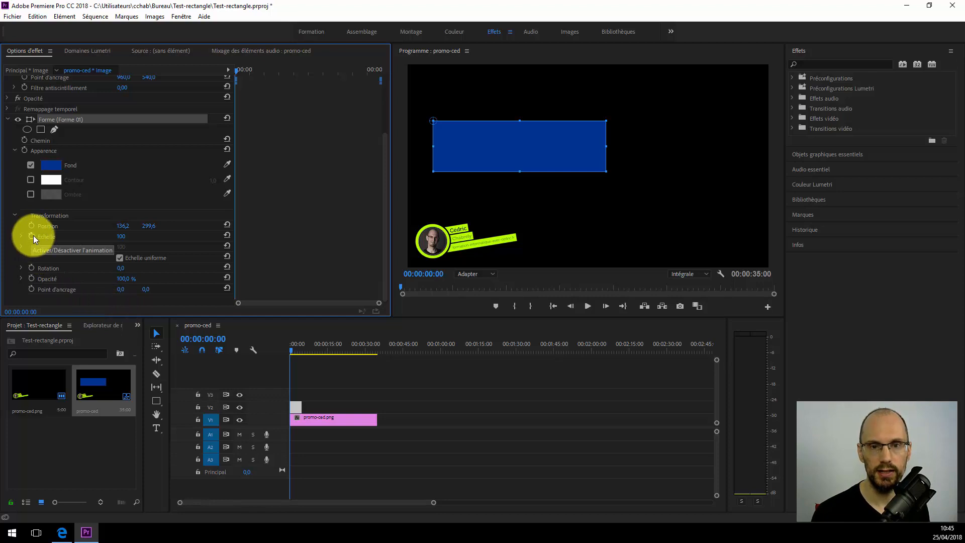
pyautogui.moveTo(119, 237)
pyautogui.mouseDown()
pyautogui.moveTo(167, 241)
pyautogui.moveTo(112, 241)
pyautogui.moveTo(165, 238)
pyautogui.moveTo(110, 232)
pyautogui.moveTo(121, 240)
pyautogui.mouseUp()
pyautogui.click(122, 240)
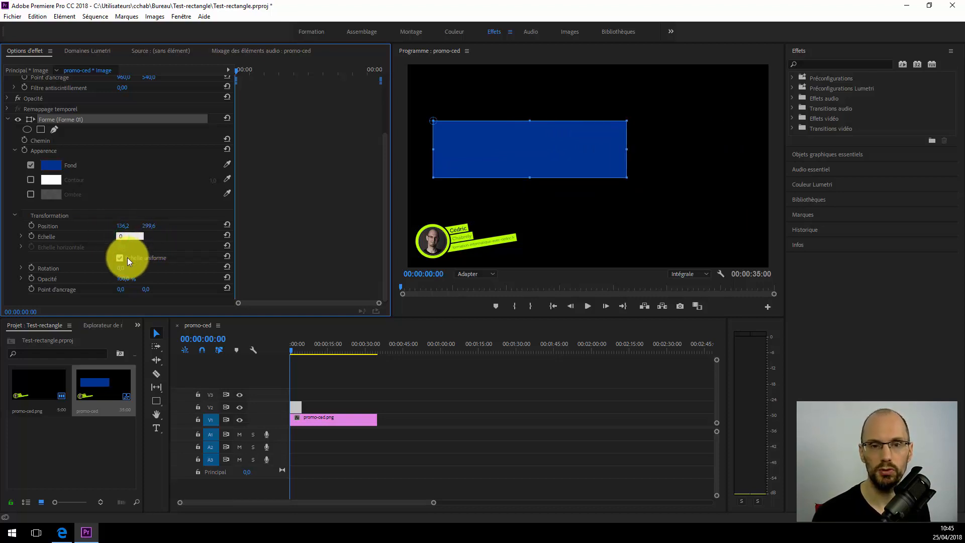
pyautogui.press('BackSpace')
pyautogui.press('Return')
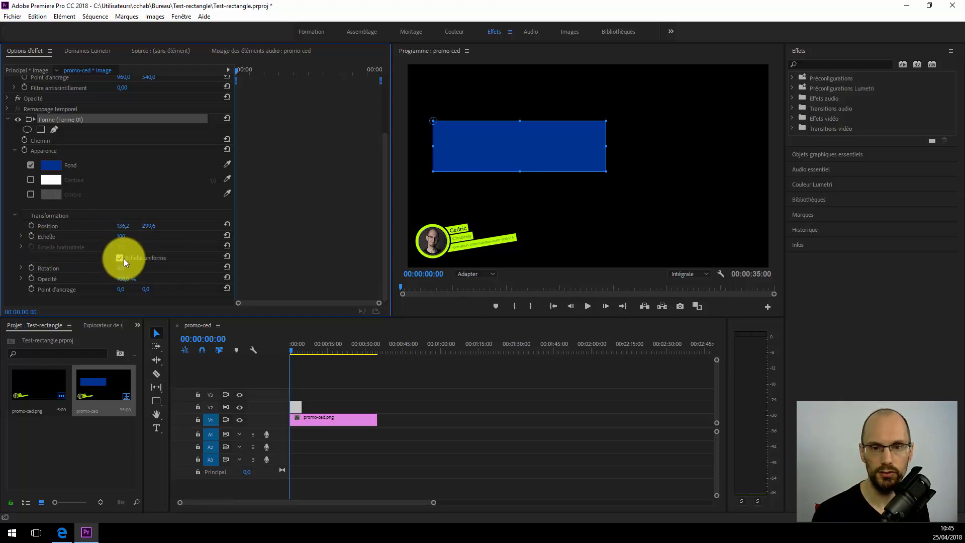
# Turn off uniform scaling for the rectangle, test its vertical and horizontal scale separately, and reset both
pyautogui.click(119, 259)
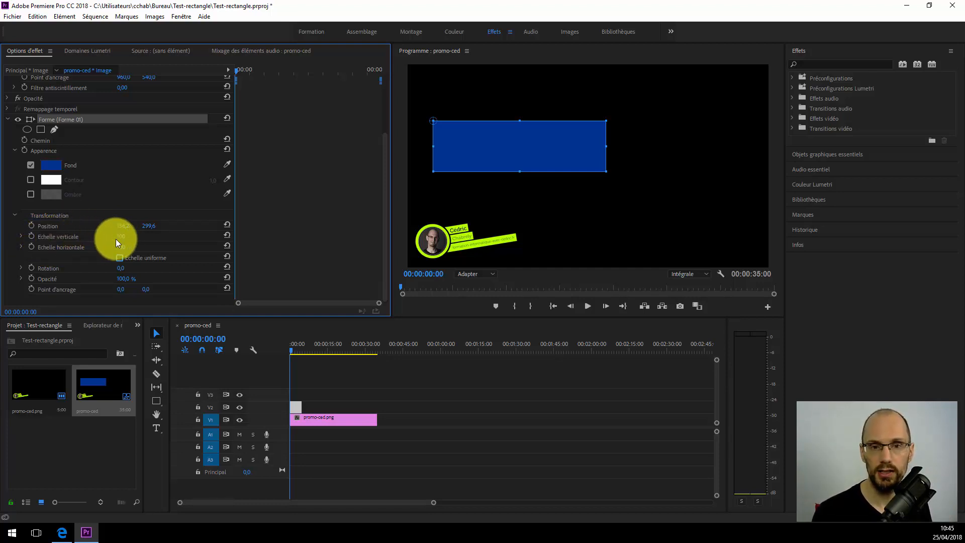
pyautogui.moveTo(121, 241); pyautogui.dragTo(161, 236)
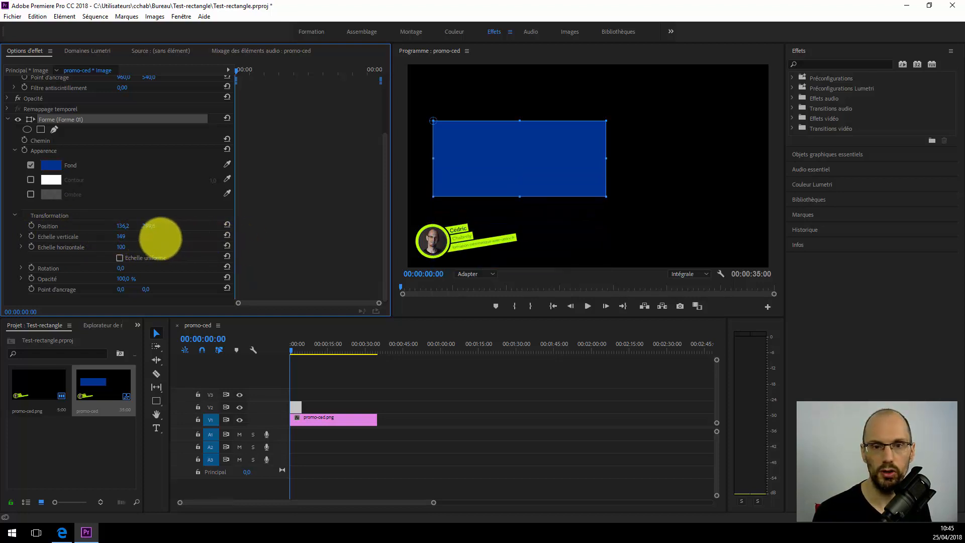
pyautogui.click(226, 234)
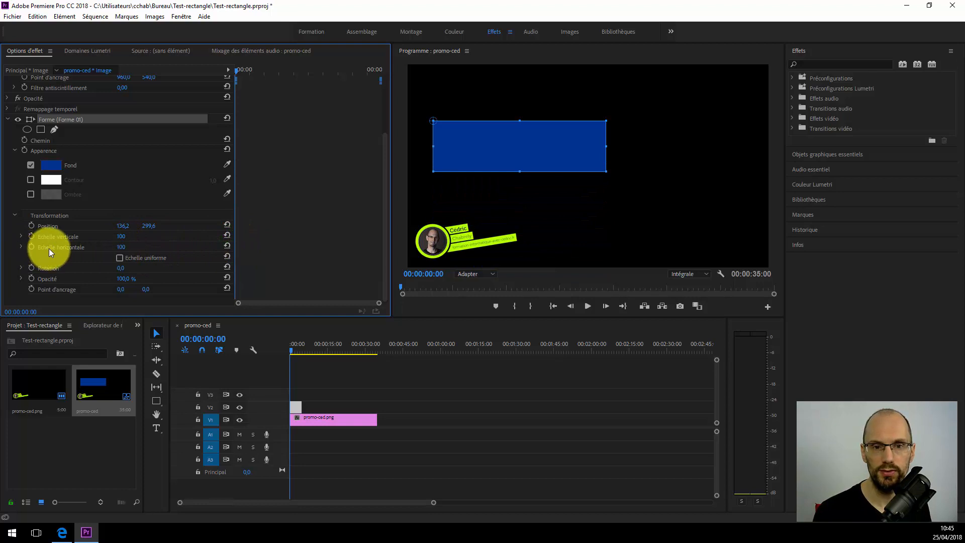
pyautogui.moveTo(124, 244)
pyautogui.mouseDown()
pyautogui.moveTo(194, 242)
pyautogui.moveTo(129, 247)
pyautogui.mouseUp()
pyautogui.click(226, 245)
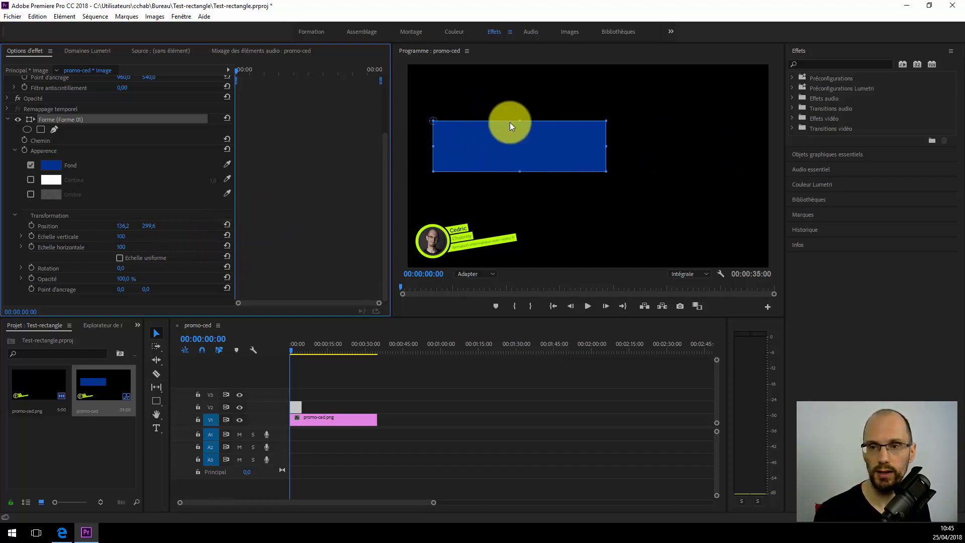
# Set the rectangle's horizontal scale to 0 and enable its keyframe animation at 00:00:00:00
pyautogui.click(122, 246)
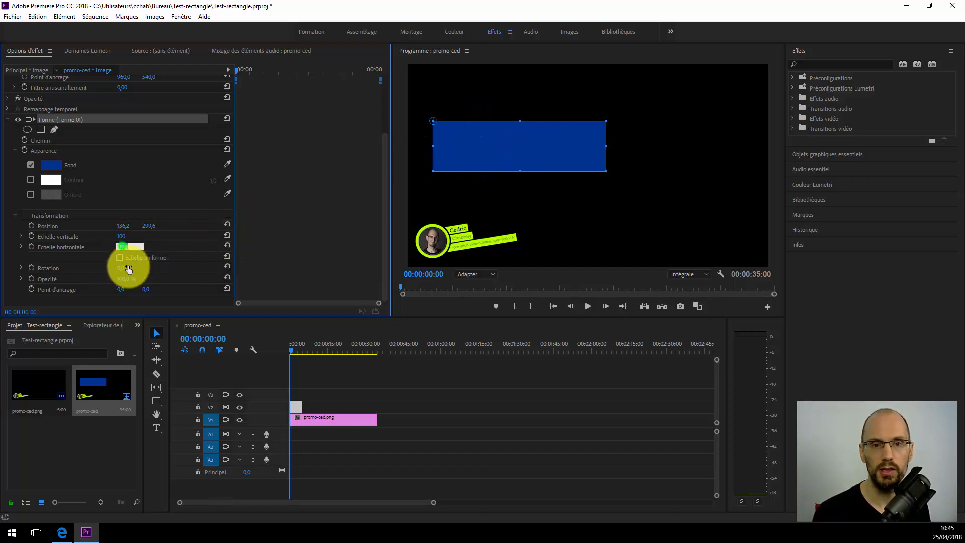
pyautogui.write('0')
pyautogui.press('Return')
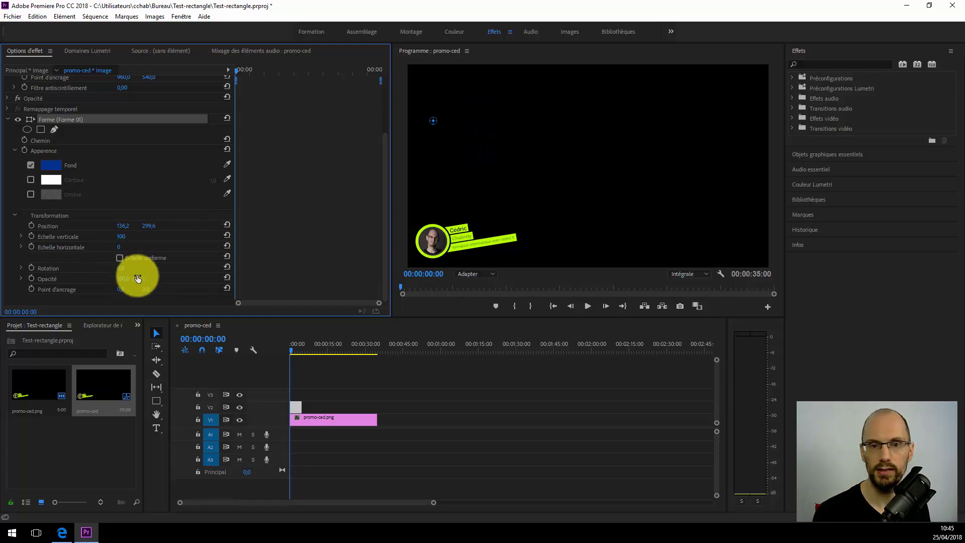
pyautogui.click(31, 247)
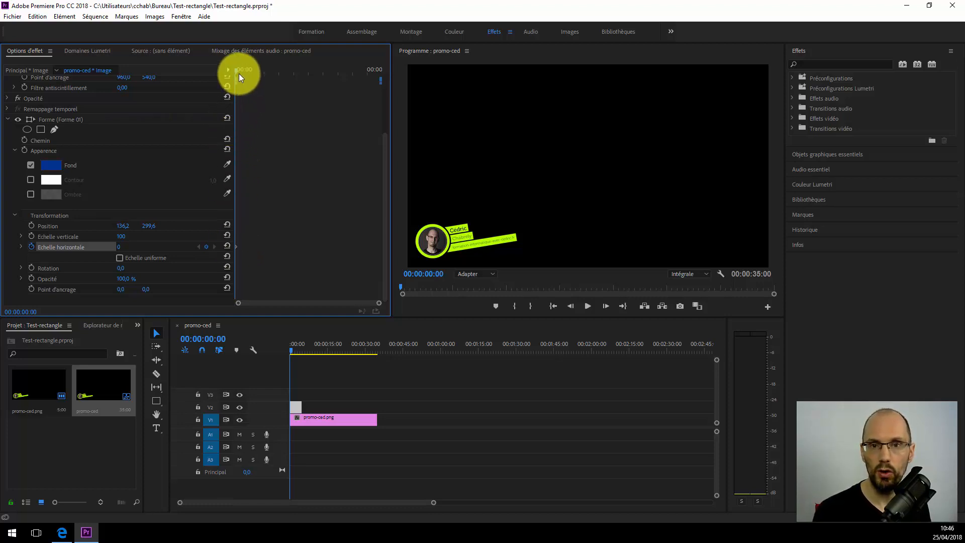
# Set the horizontal scale to 169 at 00:00:02:23 and play the widening animation from the first keyframe
pyautogui.moveTo(237, 68); pyautogui.dragTo(323, 74)
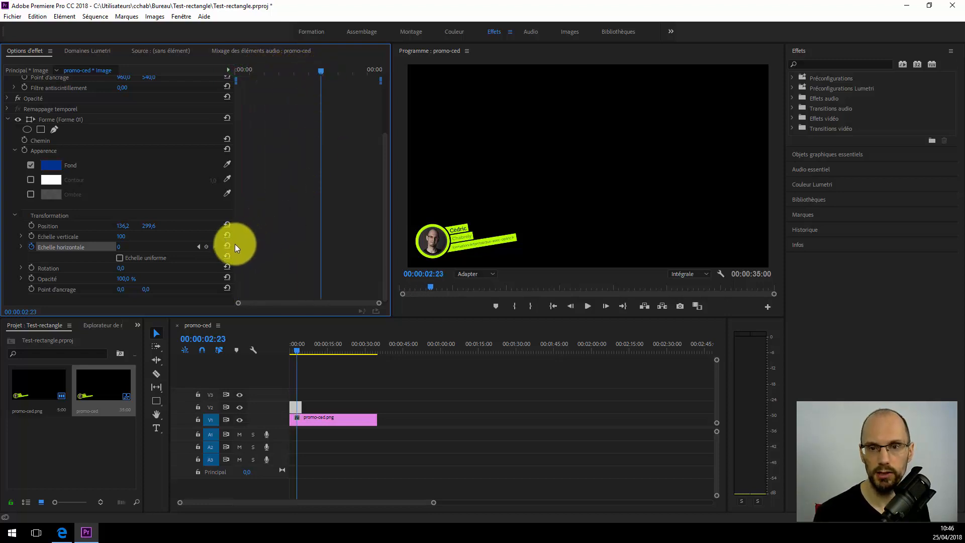
pyautogui.moveTo(113, 248); pyautogui.dragTo(200, 241)
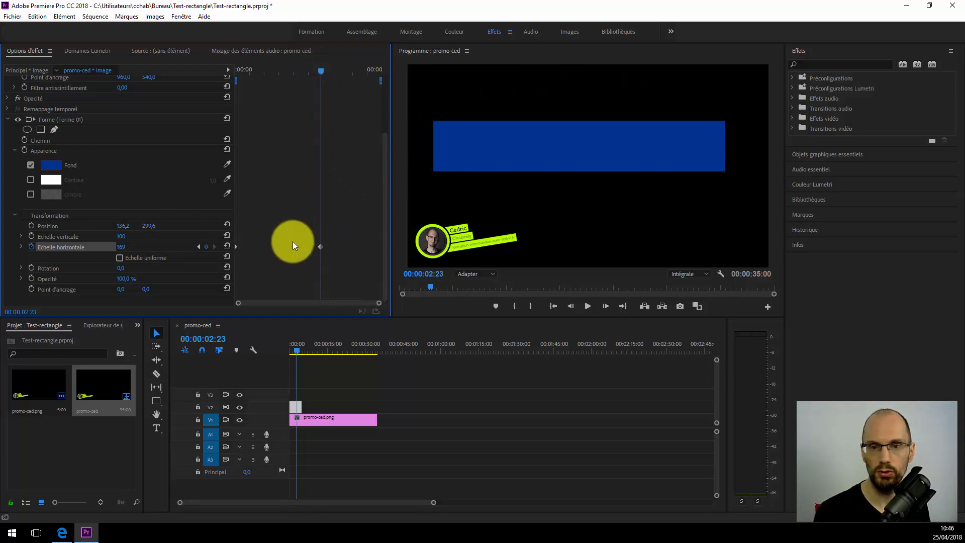
pyautogui.click(199, 247)
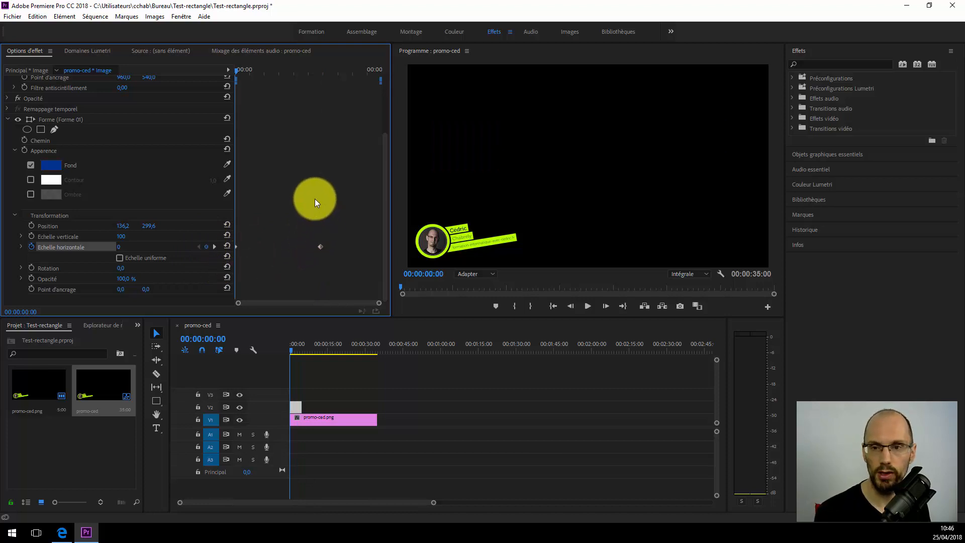
pyautogui.press('space')
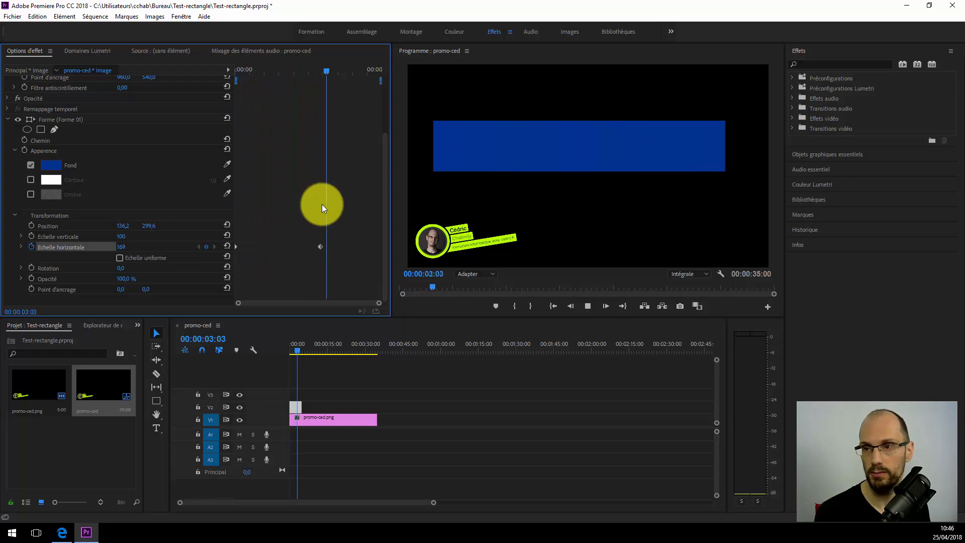
pyautogui.press('space')
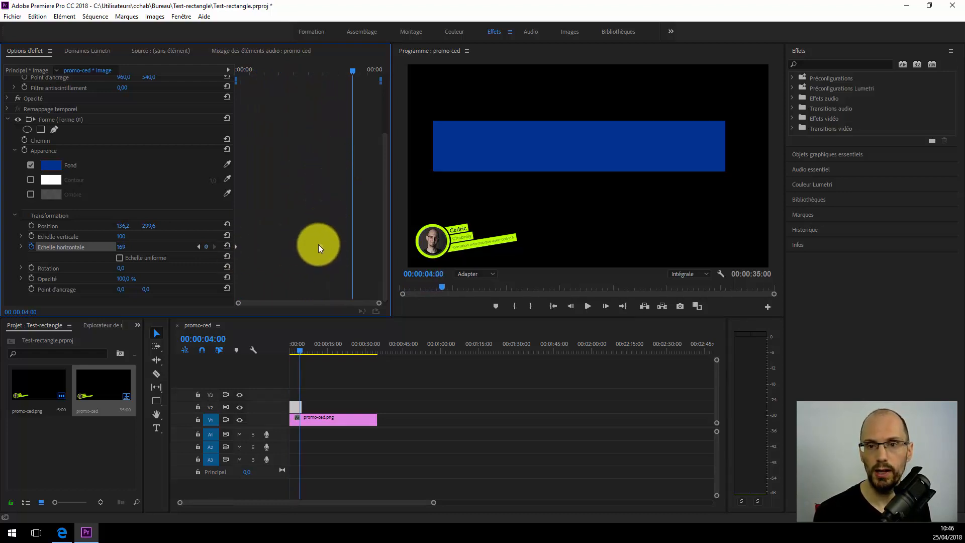
# Speed up the widening by moving the second horizontal scale keyframe to 00:00:01:21, and check both keyframes
pyautogui.moveTo(319, 245); pyautogui.dragTo(290, 245)
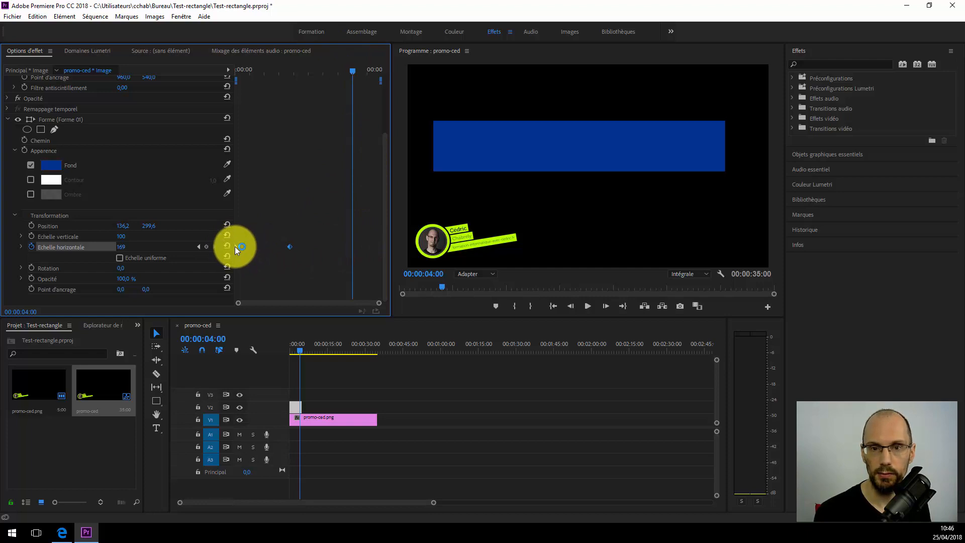
pyautogui.click(199, 246)
pyautogui.click(199, 246)
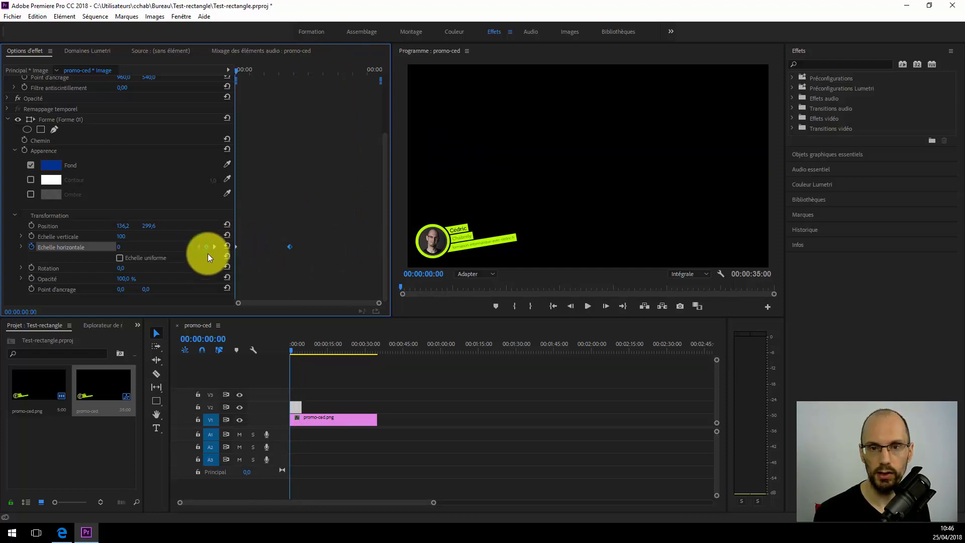
pyautogui.click(215, 246)
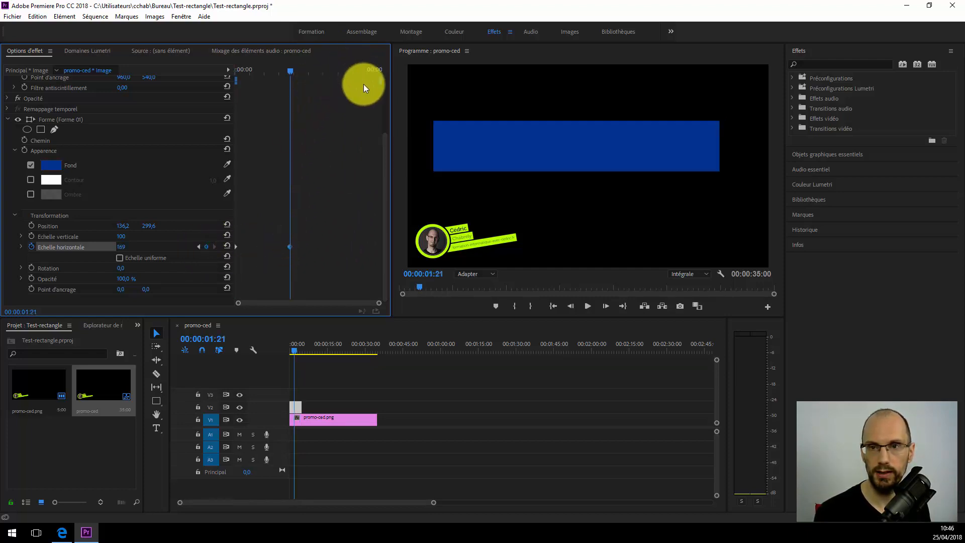
# Add a horizontal scale keyframe of 0 at 00:00:03:20 and return to the start of the sequence
pyautogui.click(348, 74)
pyautogui.click(121, 246)
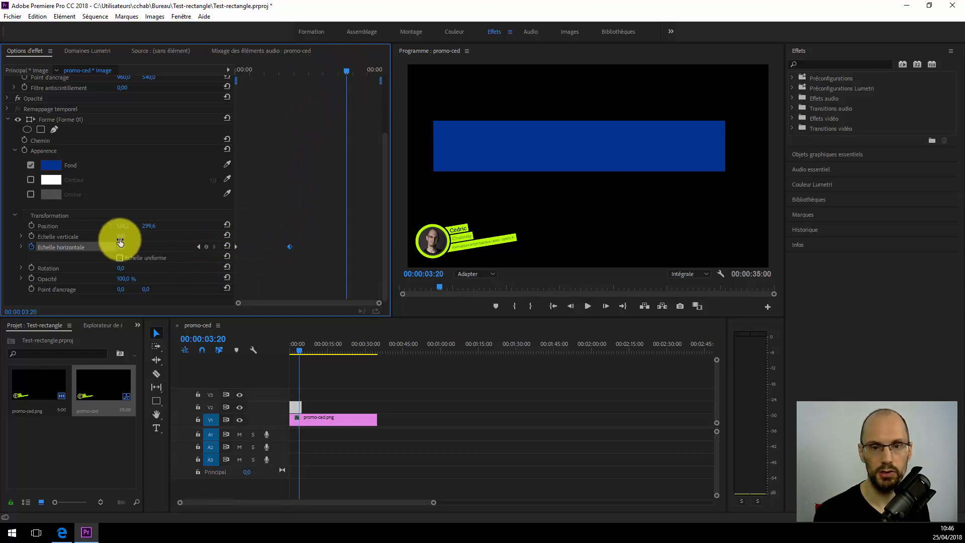
pyautogui.write('0')
pyautogui.press('Return')
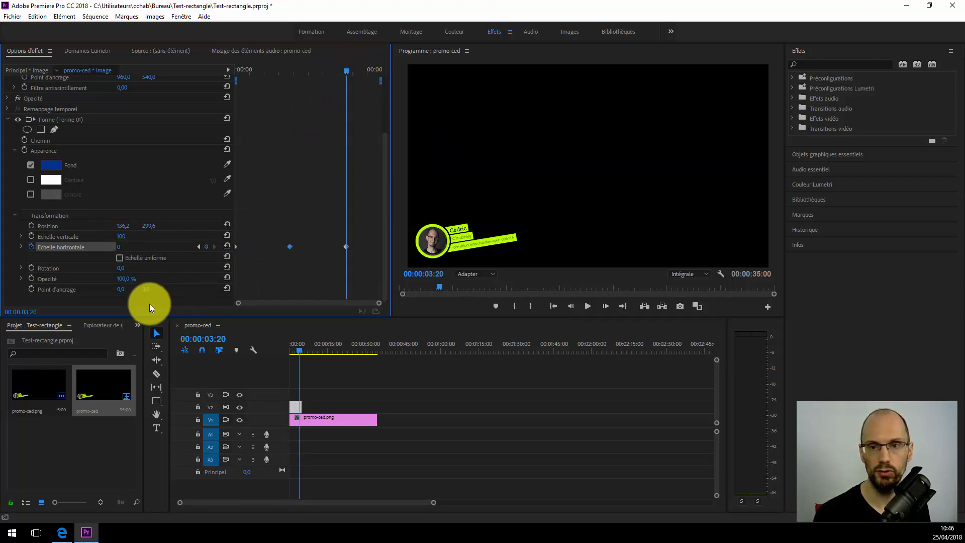
pyautogui.press('Home')
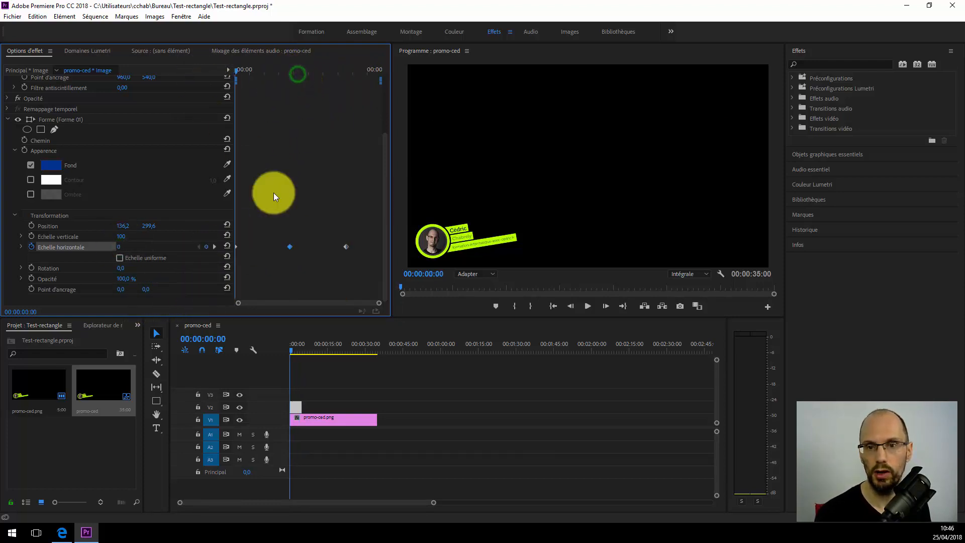
# Play the horizontal scale animation from the start, and scrub through the stretch from the first to the second keyframe
pyautogui.press('space')
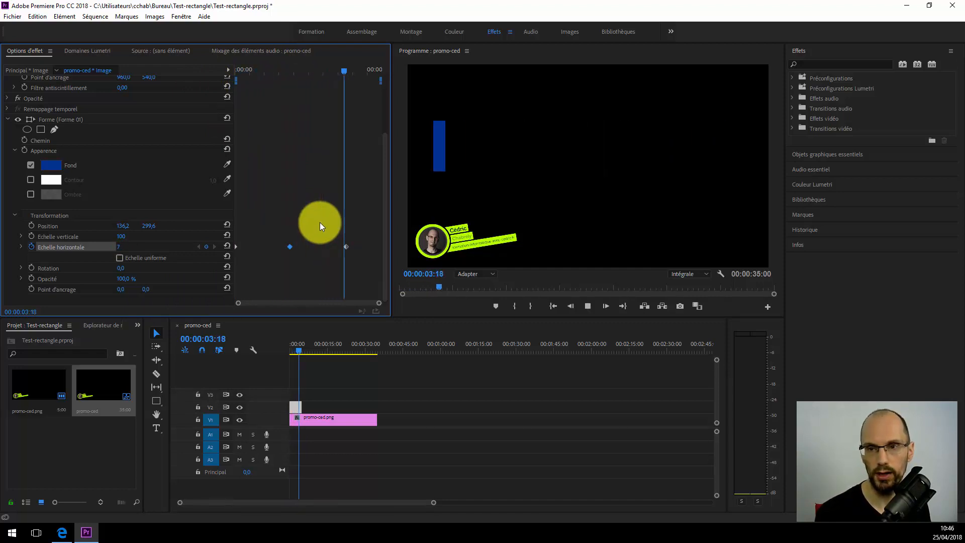
pyautogui.click(235, 74)
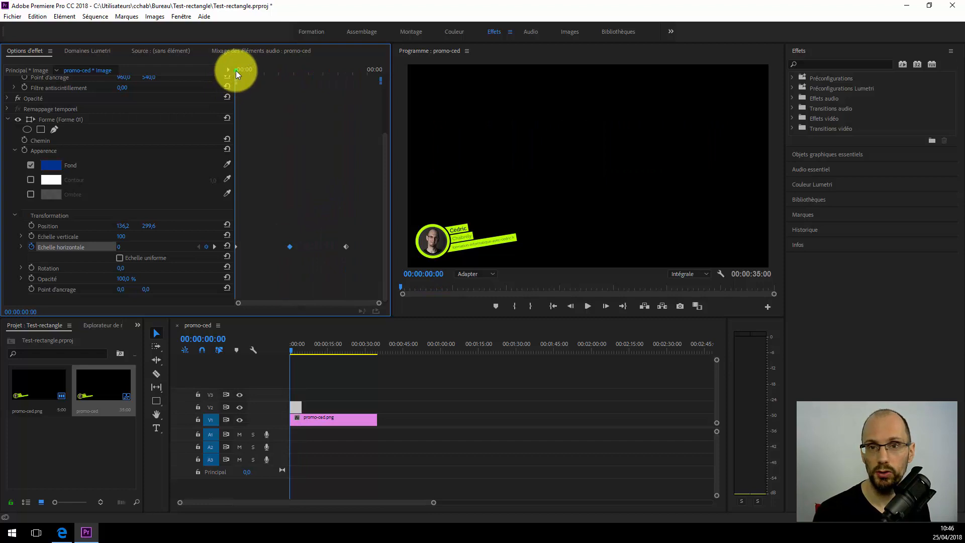
pyautogui.moveTo(236, 70); pyautogui.dragTo(300, 91)
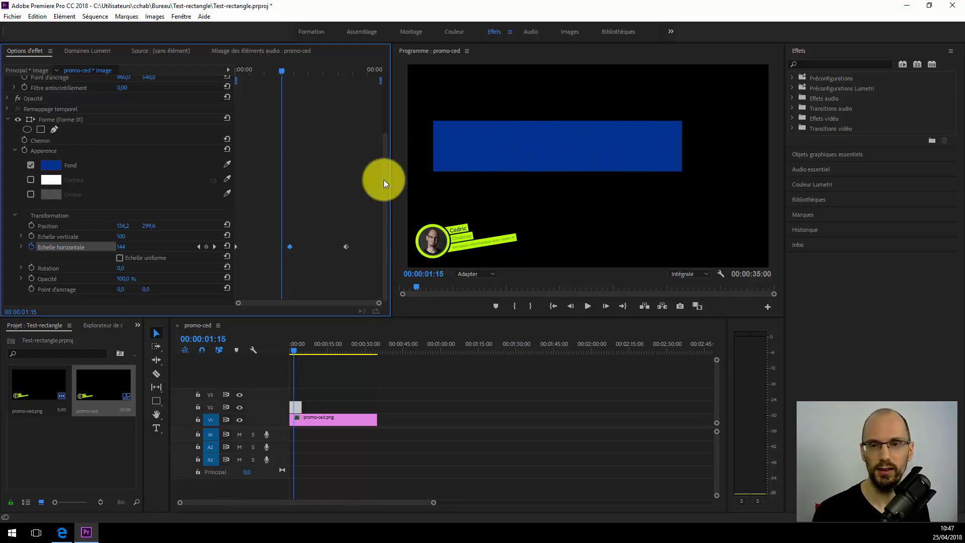
pyautogui.moveTo(282, 72)
pyautogui.mouseDown()
pyautogui.moveTo(243, 71)
pyautogui.moveTo(291, 74)
pyautogui.mouseUp()
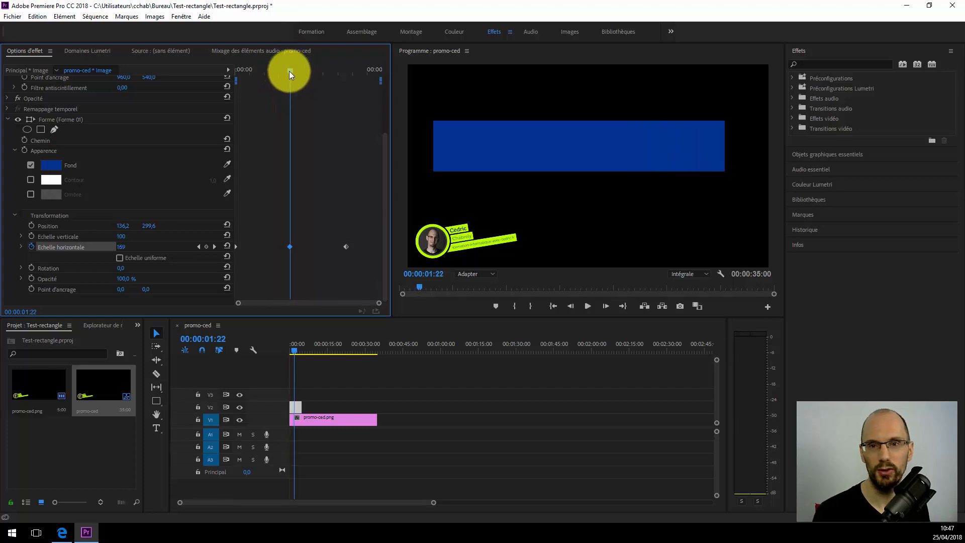
# Delete the horizontal scale keyframe at 00:00:03:20 and step between the two remaining keyframes
pyautogui.click(345, 232)
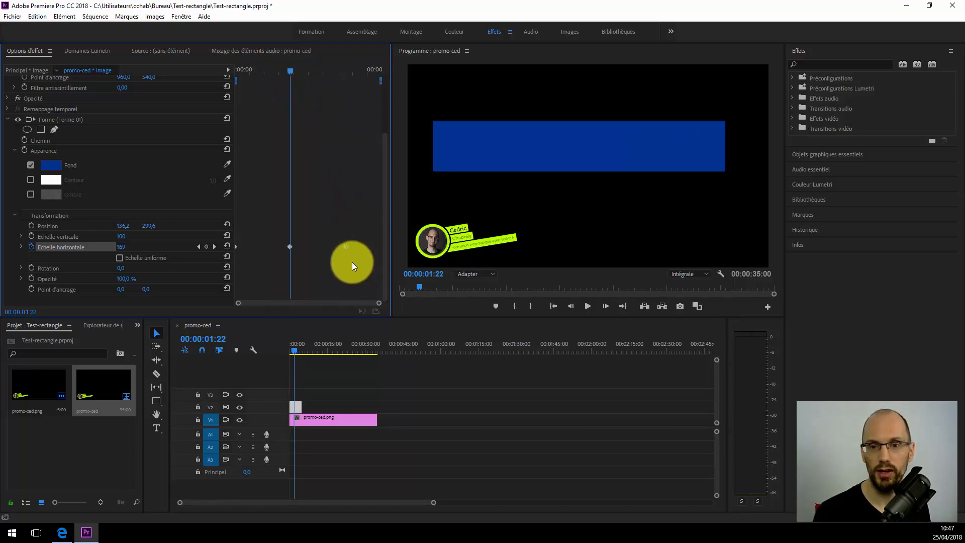
pyautogui.moveTo(289, 75); pyautogui.dragTo(255, 115)
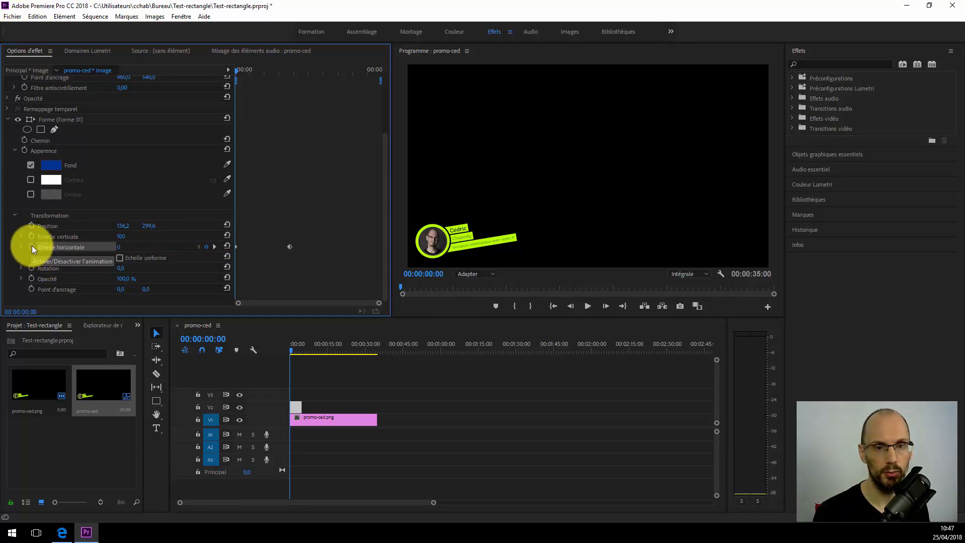
pyautogui.click(213, 246)
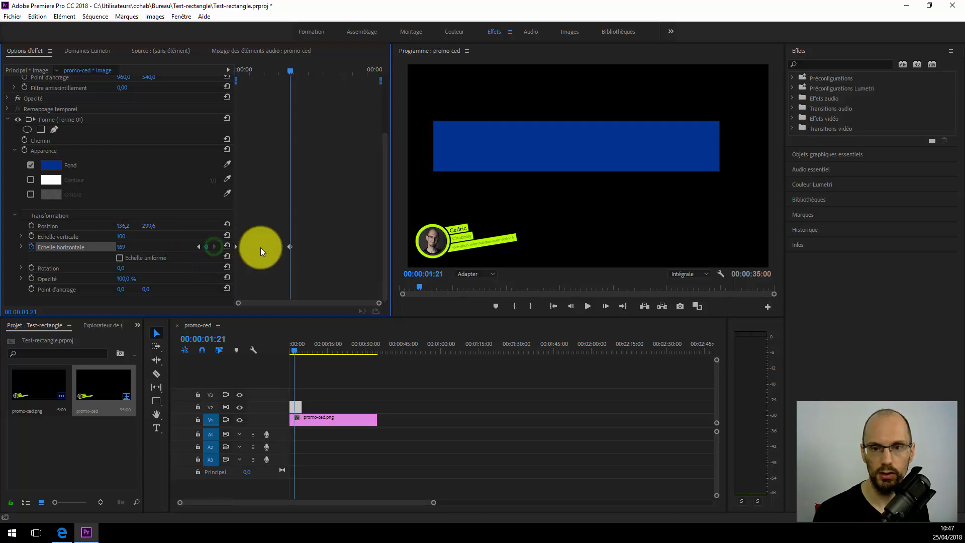
pyautogui.click(197, 247)
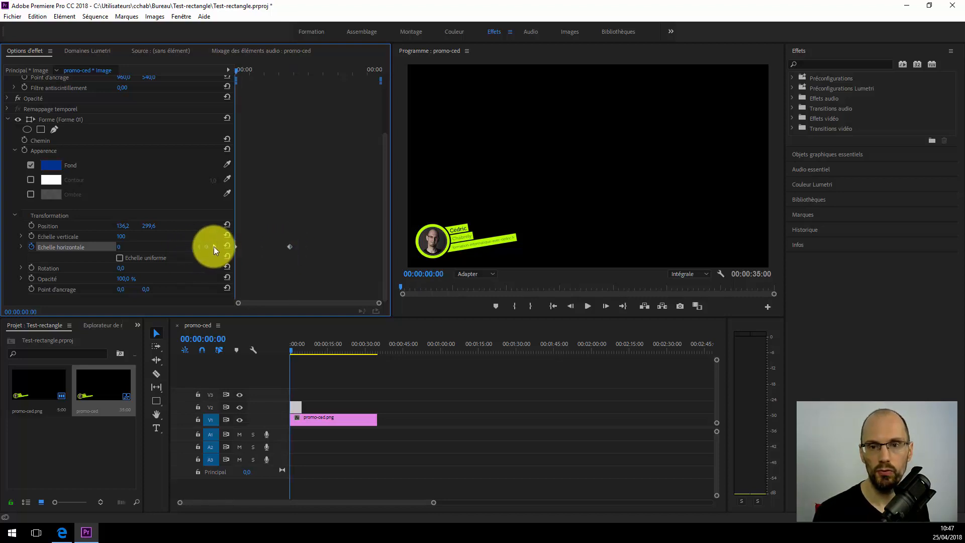
# Enable vertical scale animation at the second horizontal scale keyframe, 00:00:01:21, and set the vertical scale to 163 at 00:00:03:06
pyautogui.click(213, 246)
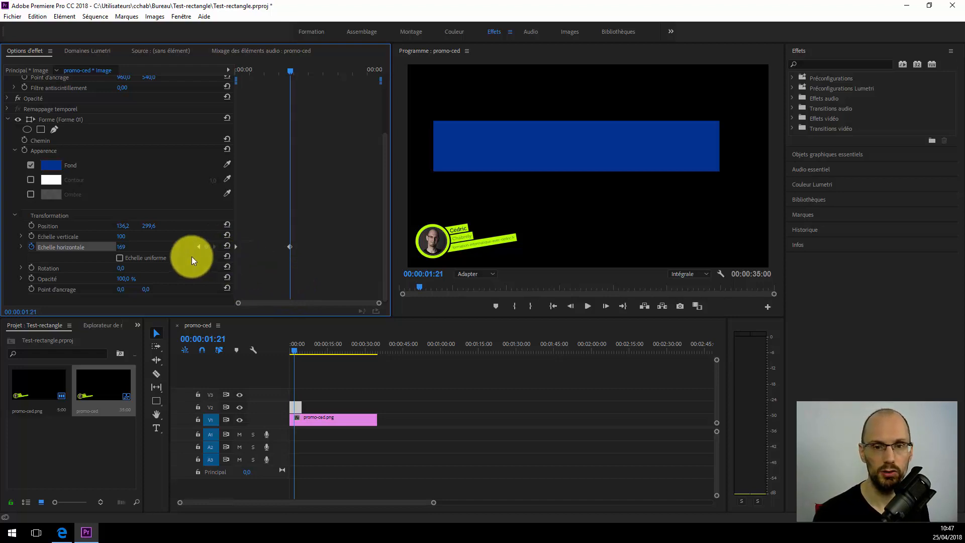
pyautogui.click(32, 235)
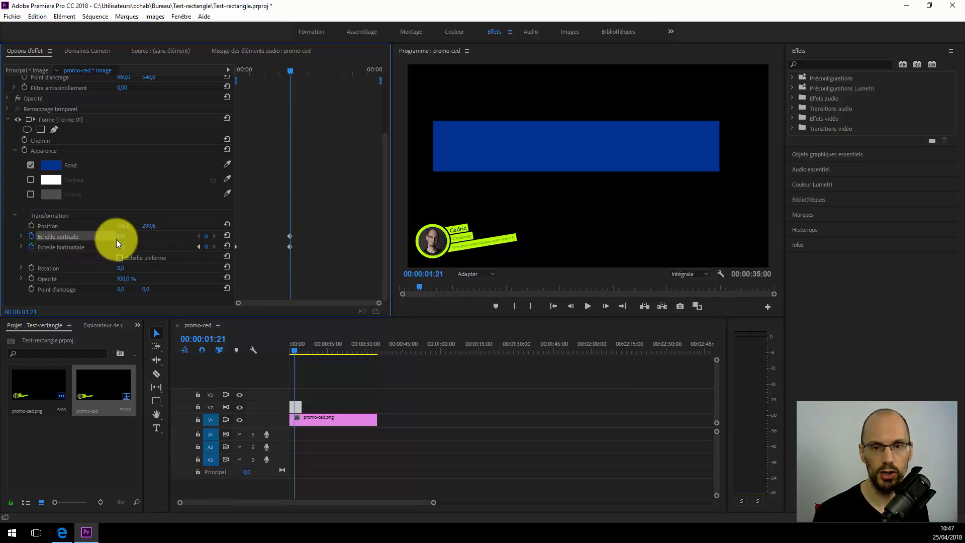
pyautogui.moveTo(294, 70); pyautogui.dragTo(330, 71)
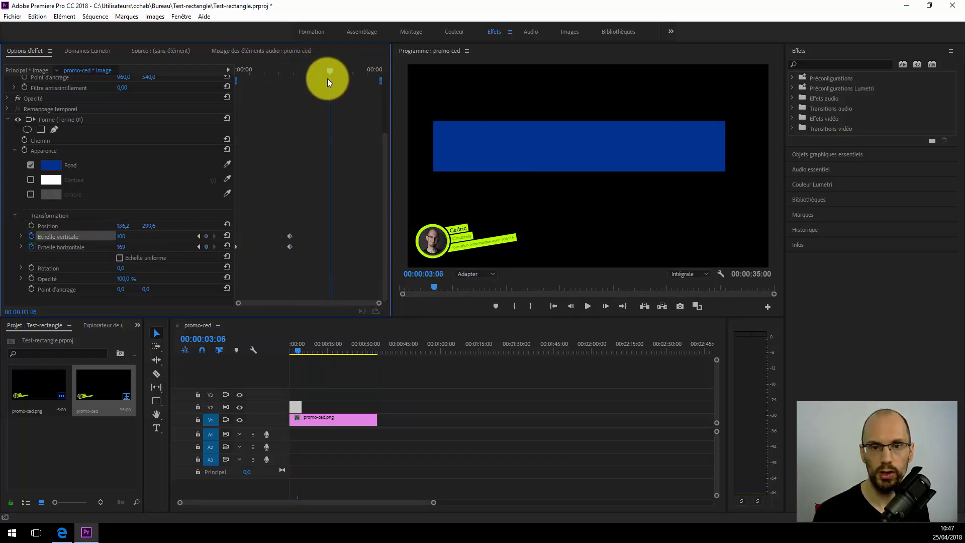
pyautogui.moveTo(122, 238); pyautogui.dragTo(155, 240)
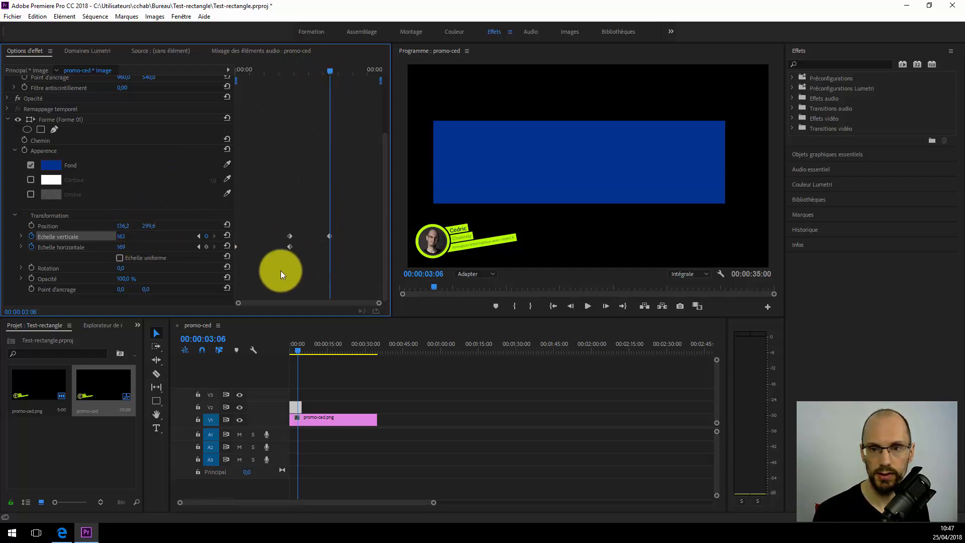
# Play the combined horizontal and vertical scale animation from the start, and scrub around the 00:00:02:01 mark
pyautogui.moveTo(330, 71); pyautogui.dragTo(150, 73)
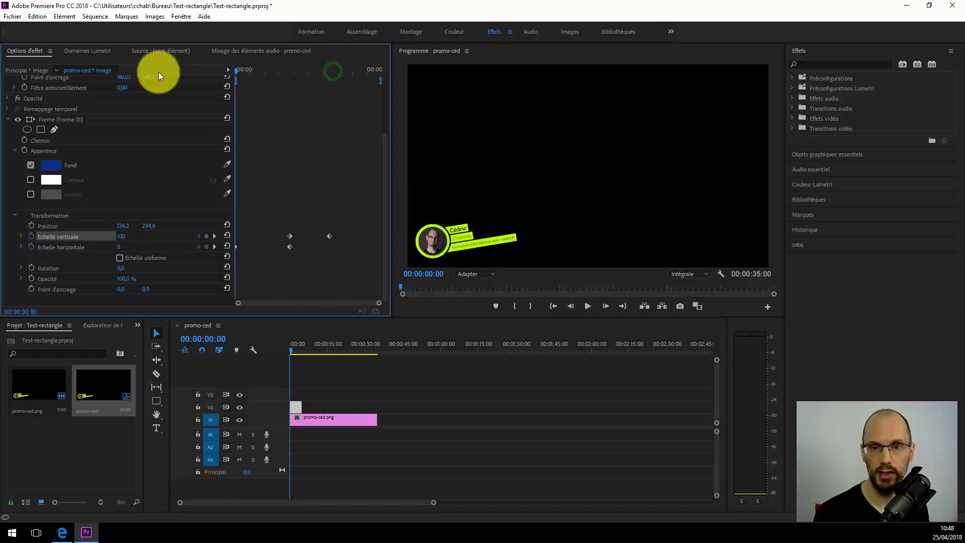
pyautogui.press('space')
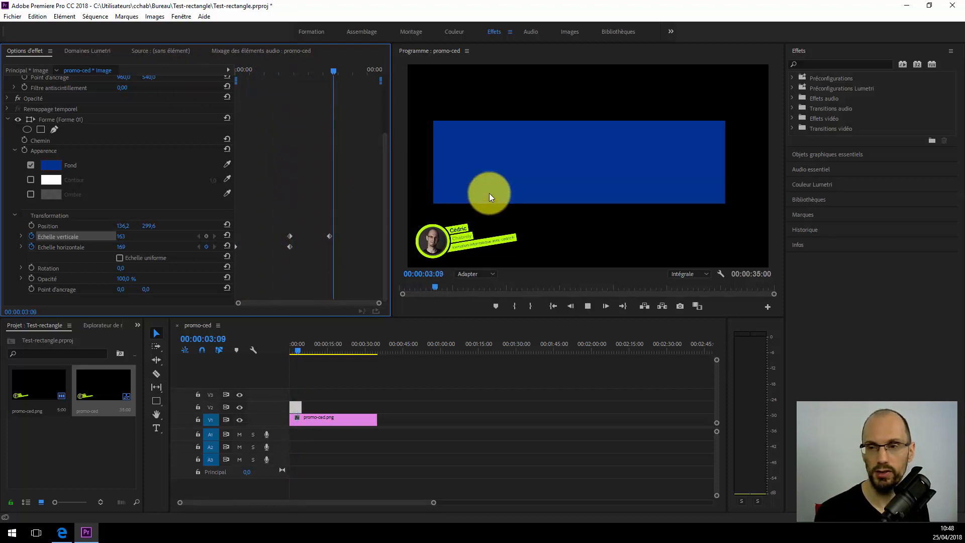
pyautogui.click(296, 72)
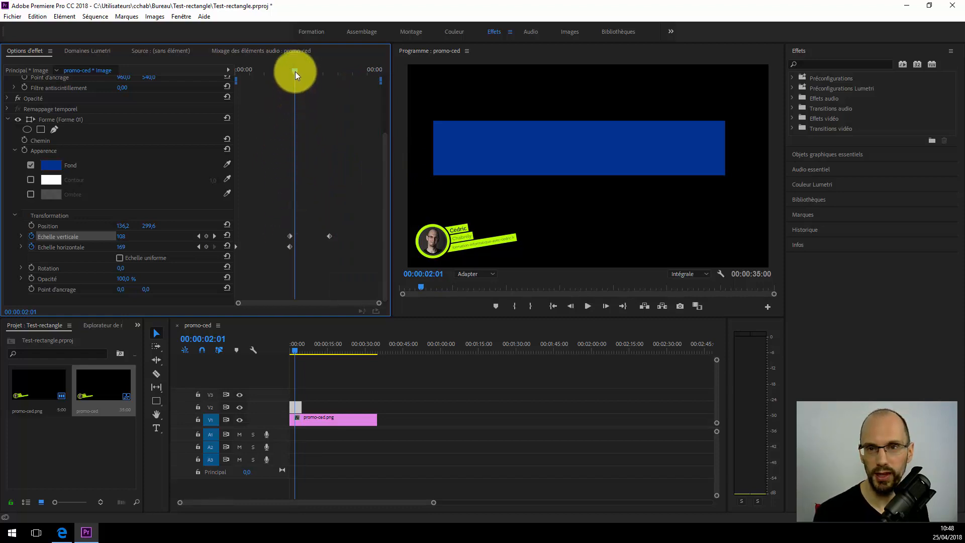
pyautogui.moveTo(295, 72); pyautogui.dragTo(268, 79)
# Delete the vertical scale keyframe at 00:00:03:06 and return to the start of the sequence
pyautogui.moveTo(316, 215); pyautogui.dragTo(336, 244)
pyautogui.press('Delete')
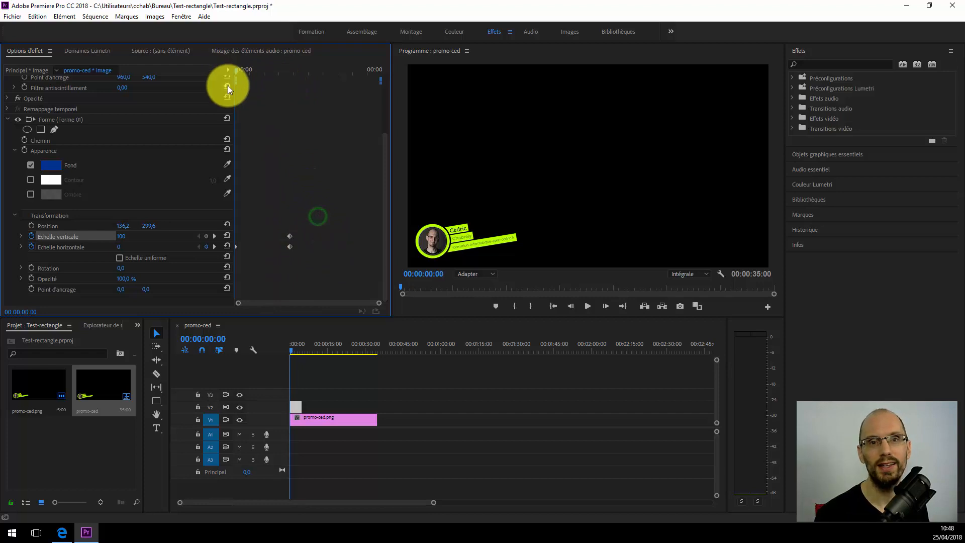
pyautogui.moveTo(237, 70); pyautogui.dragTo(227, 104)
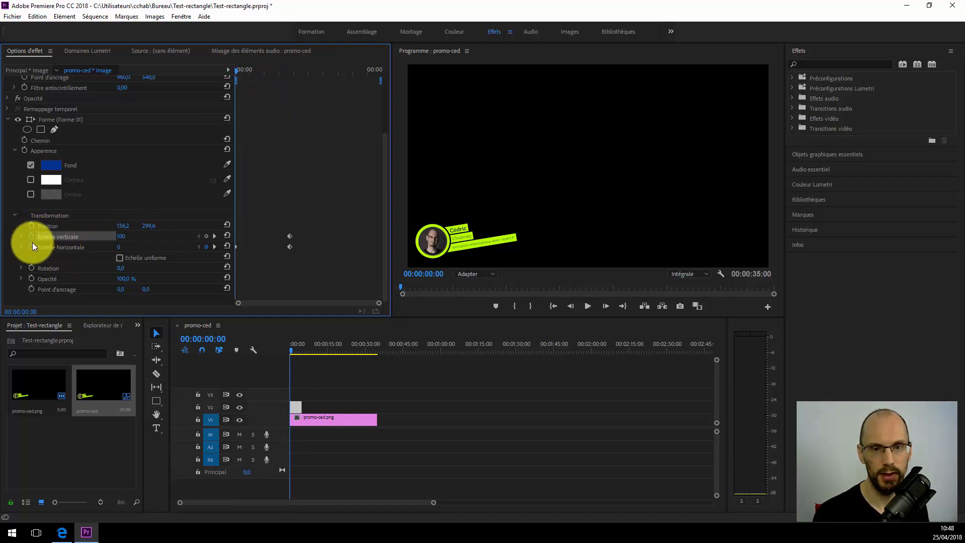
# Try uniform scaling on the rectangle and switch back to separate vertical and horizontal scales
pyautogui.click(119, 258)
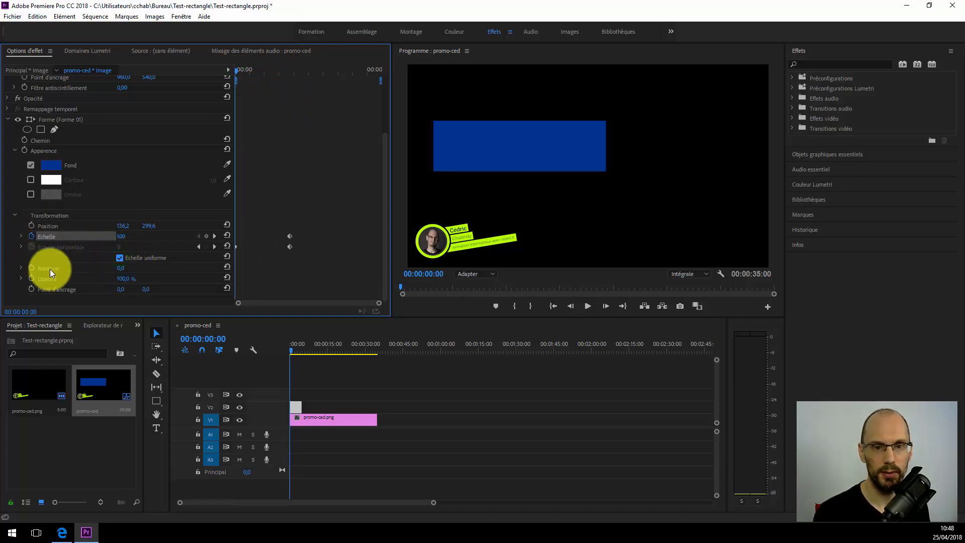
pyautogui.click(119, 258)
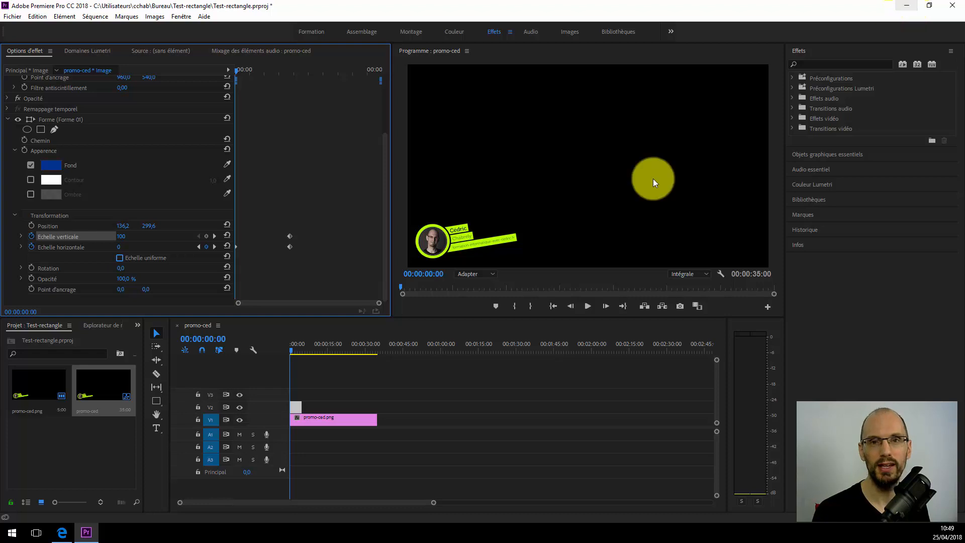
# Switch to Microsoft Edge, open the "Mon premier montage vidéo" training page, and review its Premiere Pro video lists and course links
pyautogui.click(62, 532)
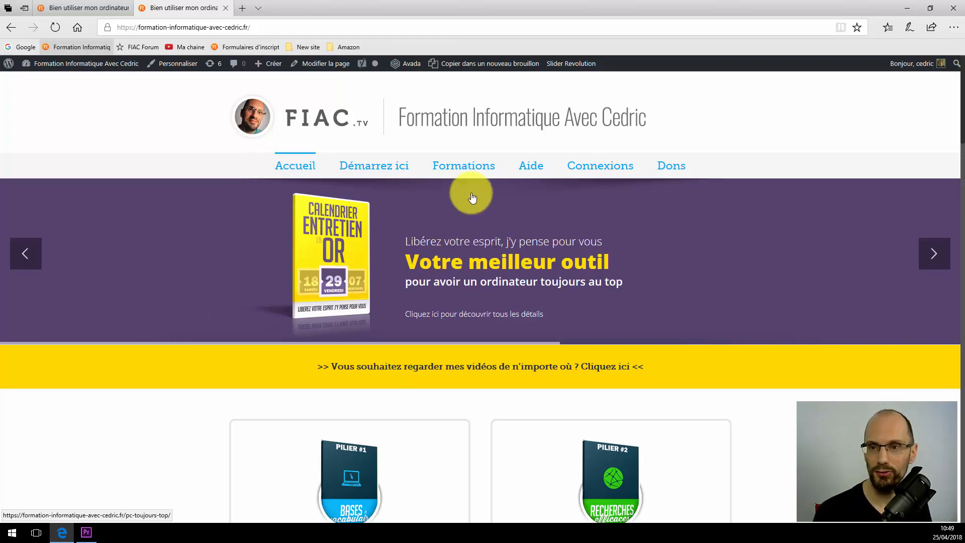
pyautogui.moveTo(474, 170)
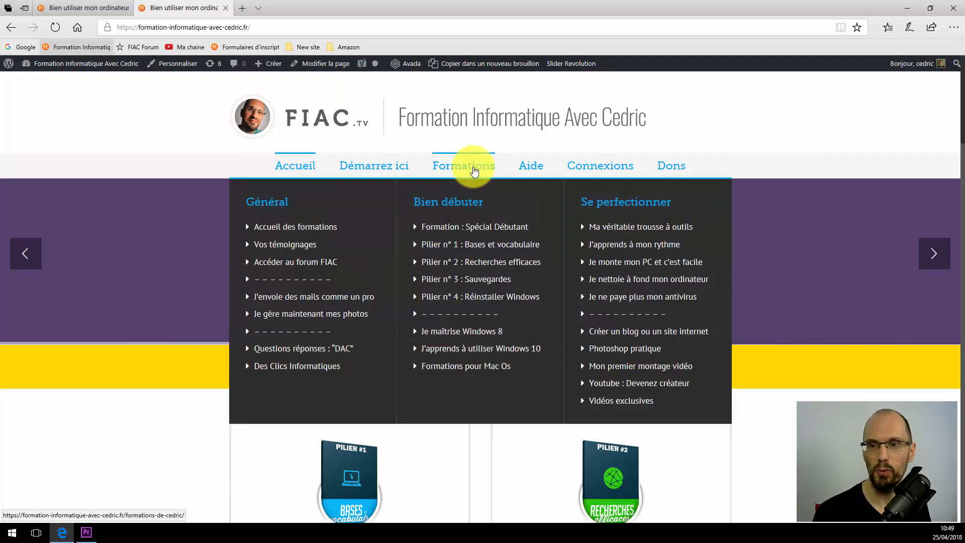
pyautogui.click(613, 372)
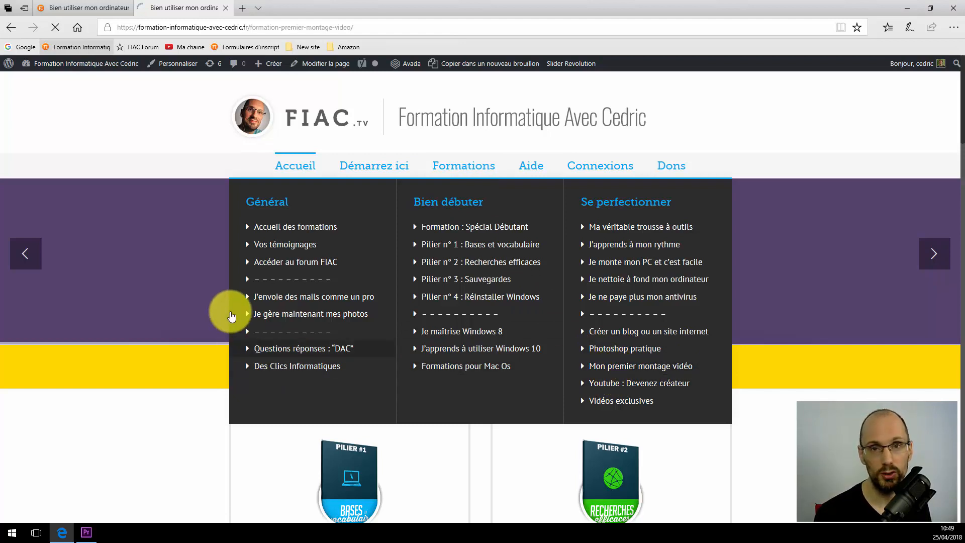
pyautogui.scroll(-8, 211, 279)
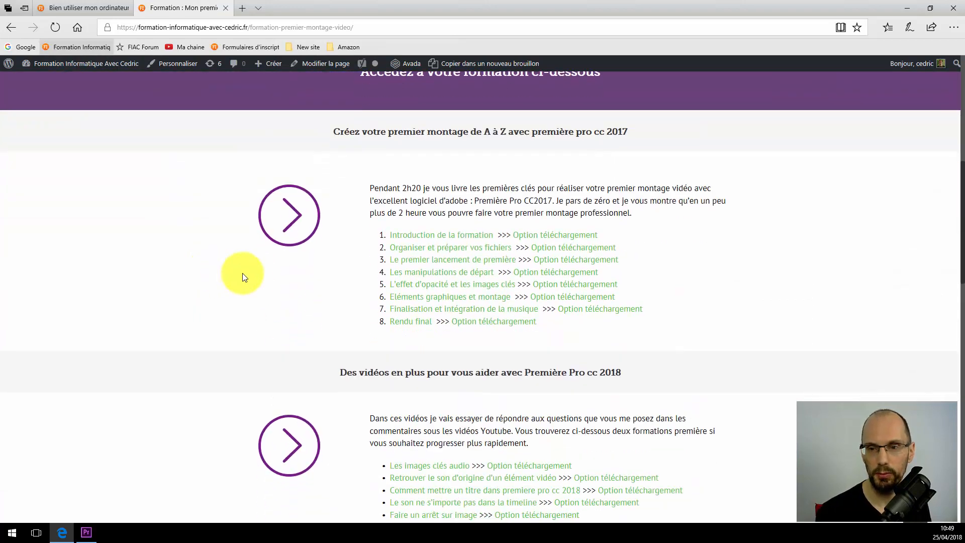
pyautogui.scroll(-5, 196, 310)
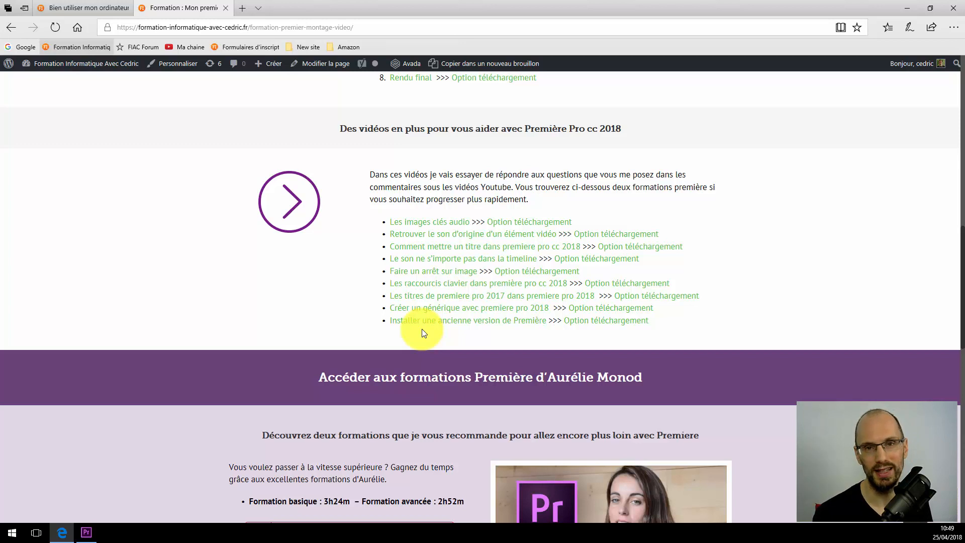
pyautogui.scroll(-3, 290, 346)
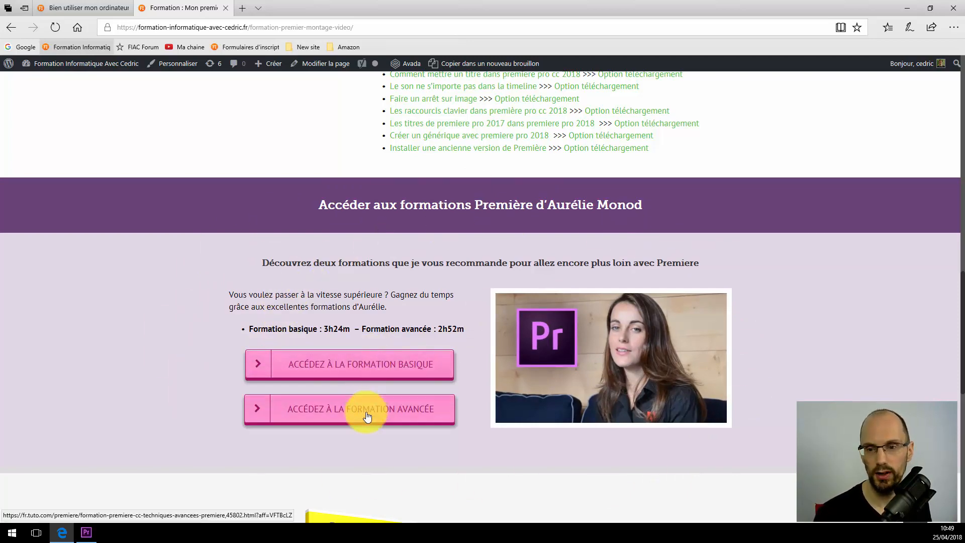
pyautogui.scroll(15, 218, 340)
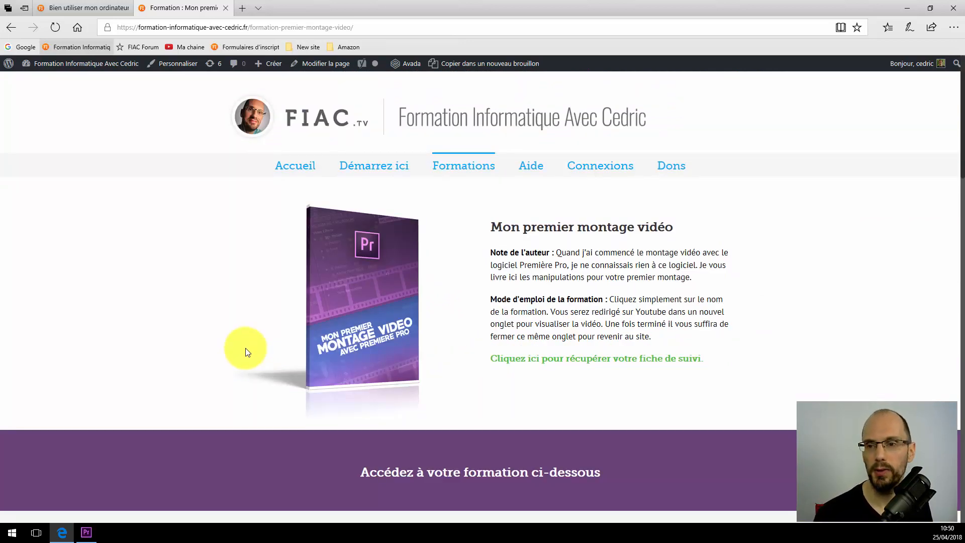
# Minimize the Microsoft Edge and Premiere Pro windows to show the desktop
pyautogui.click(909, 9)
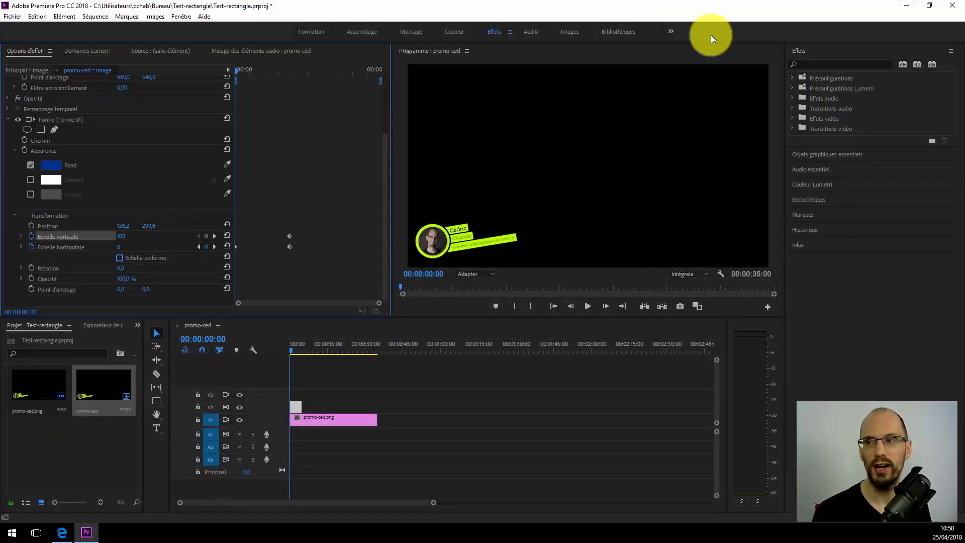
pyautogui.click(906, 6)
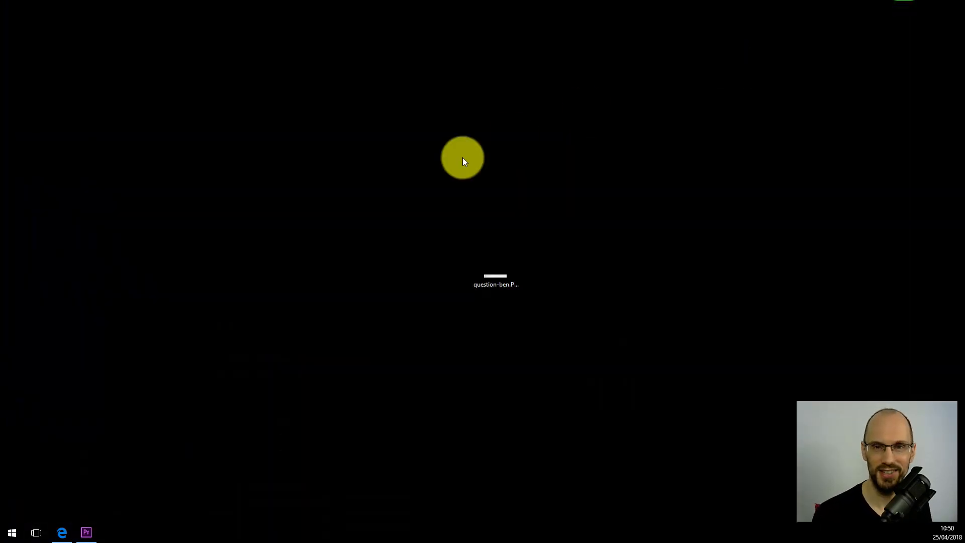